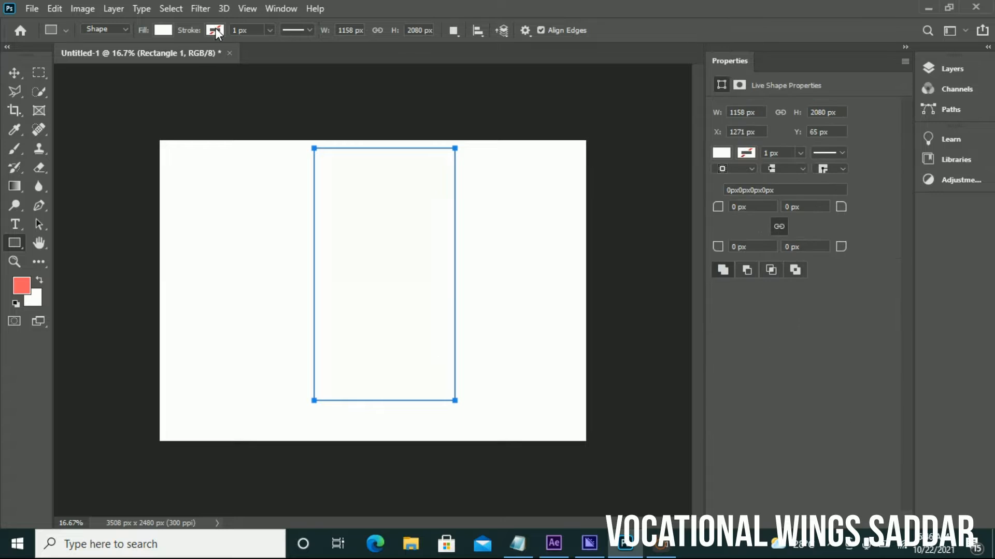
Step: Set the rectangle's stroke colour to black
{"action": "left_click", "coordinate": [202, 107]}
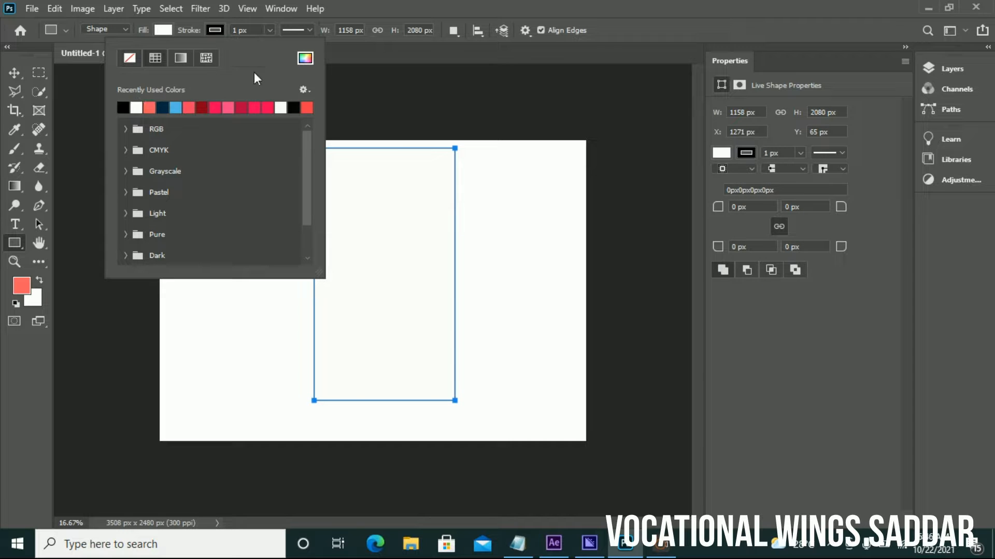
{"action": "left_click", "coordinate": [294, 107]}
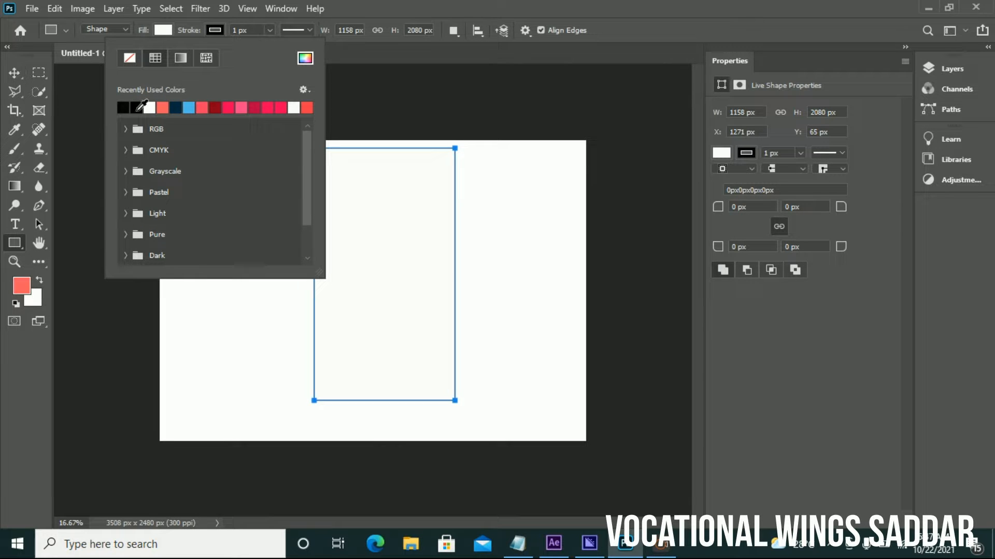
{"action": "left_click", "coordinate": [15, 73]}
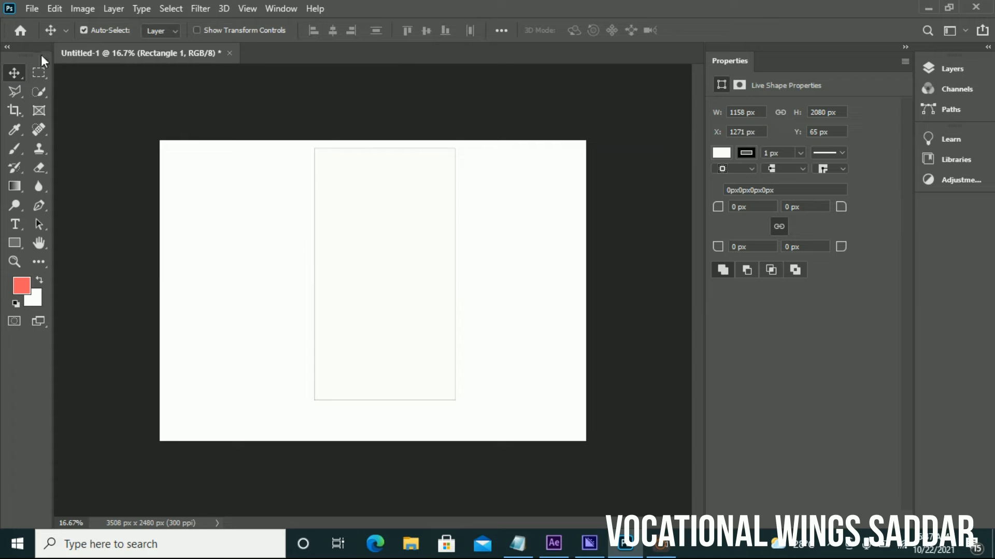
Step: Add an anchor point at the middle of the rectangle's bottom edge
{"action": "left_click", "coordinate": [43, 227]}
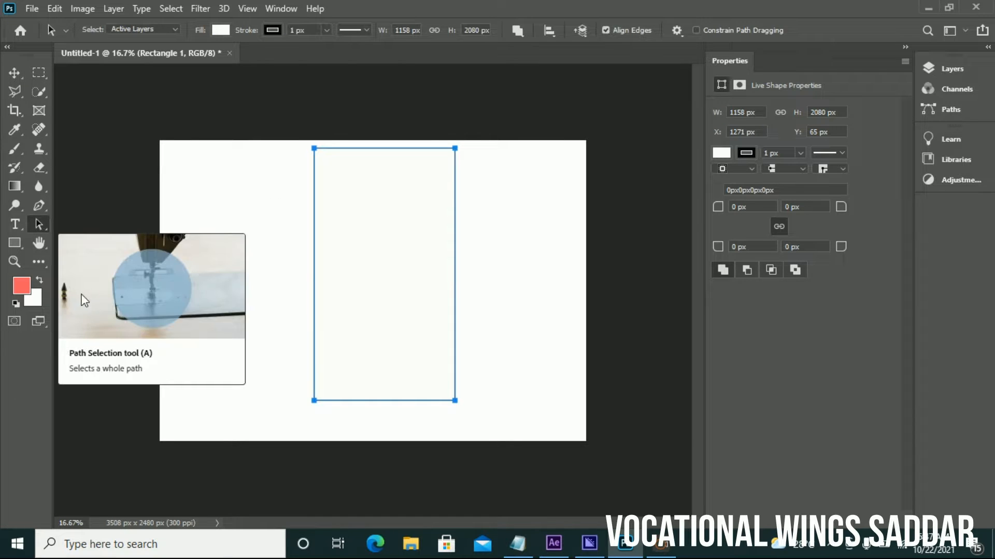
{"action": "right_click", "coordinate": [45, 228]}
{"action": "left_click", "coordinate": [109, 239]}
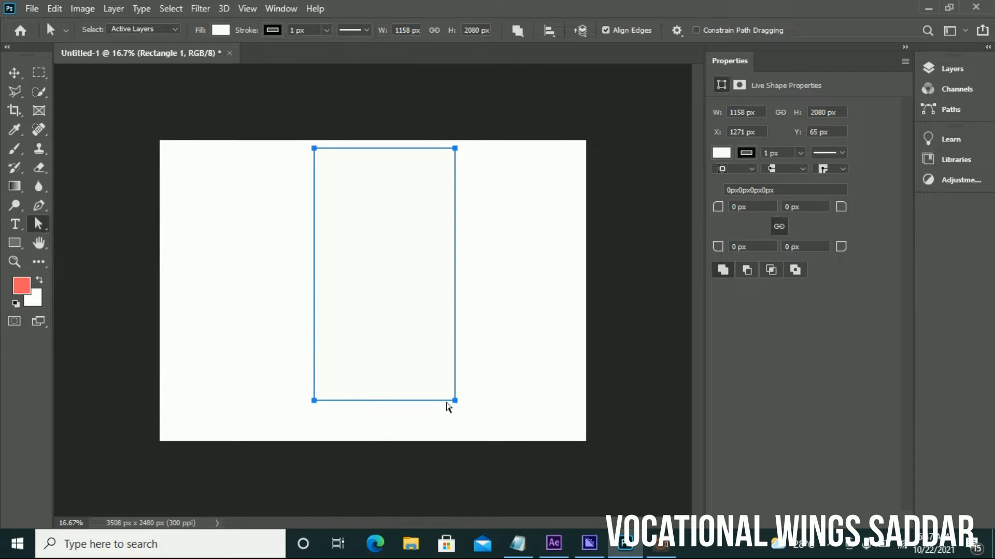
{"action": "left_click", "coordinate": [39, 205]}
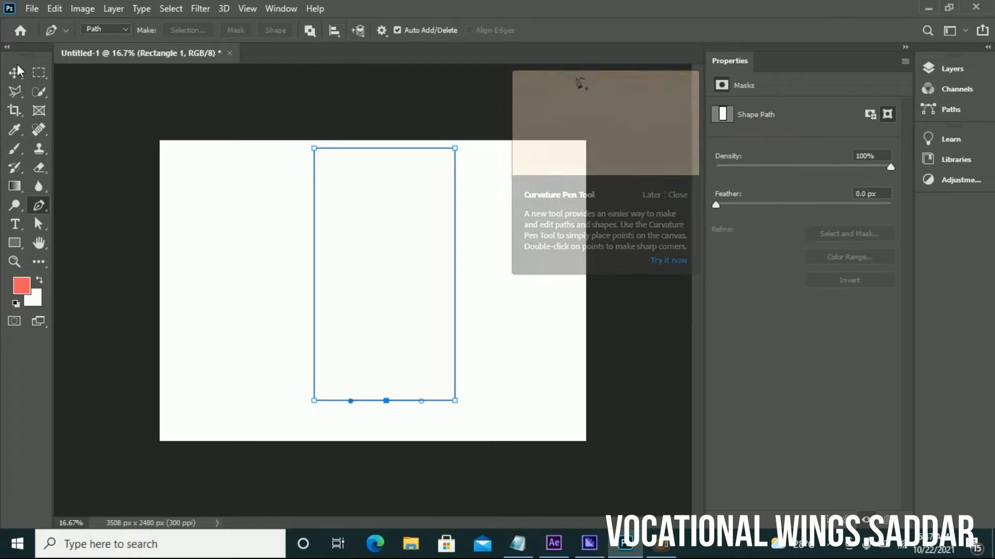
Step: Move the new bottom anchor point straight down to form a curved tip, making the shape about 2476 px tall
{"action": "left_click", "coordinate": [40, 226]}
{"action": "left_click", "coordinate": [387, 402]}
{"action": "key", "text": "shift+Down"}
{"action": "key", "text": "shift+Down"}
{"action": "key", "text": "shift+Down"}
{"action": "key", "text": "shift+Down"}
{"action": "key", "text": "shift+Down"}
{"action": "key", "text": "shift+Down"}
{"action": "key", "text": "shift+Down"}
{"action": "key", "text": "shift+Down"}
{"action": "key", "text": "shift+Down"}
{"action": "key", "text": "shift+Down"}
{"action": "key", "text": "shift+Down"}
{"action": "key", "text": "shift+Down"}
{"action": "key", "text": "shift+Down"}
{"action": "key", "text": "shift+Down"}
{"action": "key", "text": "shift+Down"}
{"action": "key", "text": "shift+Down"}
{"action": "key", "text": "shift+Down"}
{"action": "key", "text": "shift+Down"}
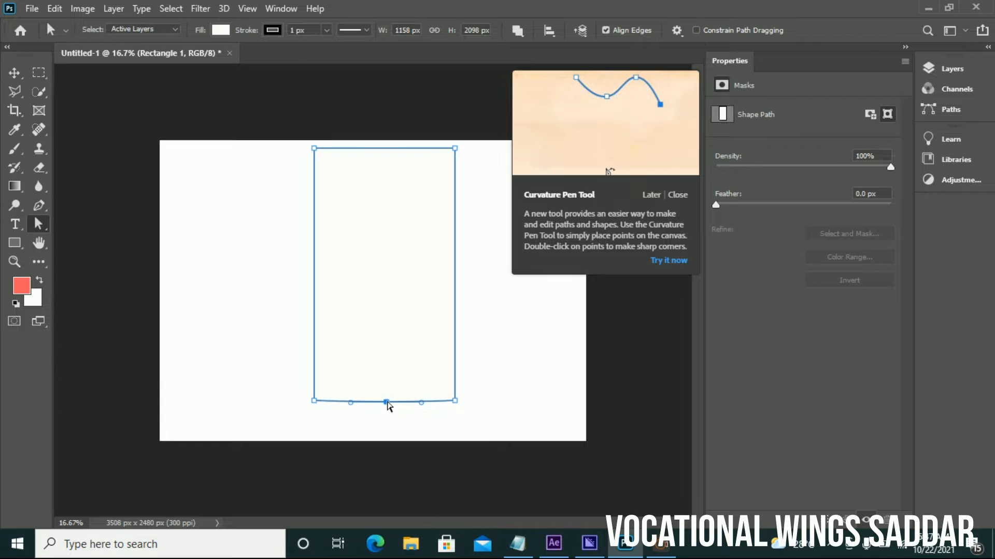
{"action": "key", "text": "shift+Down"}
{"action": "key", "text": "shift+Down"}
{"action": "key", "text": "shift+Down"}
{"action": "key", "text": "shift+Down"}
{"action": "key", "text": "shift+Down"}
{"action": "key", "text": "shift+Down"}
{"action": "key", "text": "shift+Down"}
{"action": "key", "text": "shift+Down"}
{"action": "key", "text": "shift+Down"}
{"action": "key", "text": "shift+Down"}
{"action": "key", "text": "shift+Down"}
{"action": "key", "text": "shift+Down"}
{"action": "key", "text": "shift+Down"}
{"action": "key", "text": "shift+Down"}
{"action": "key", "text": "shift+Down"}
{"action": "key", "text": "shift+Down"}
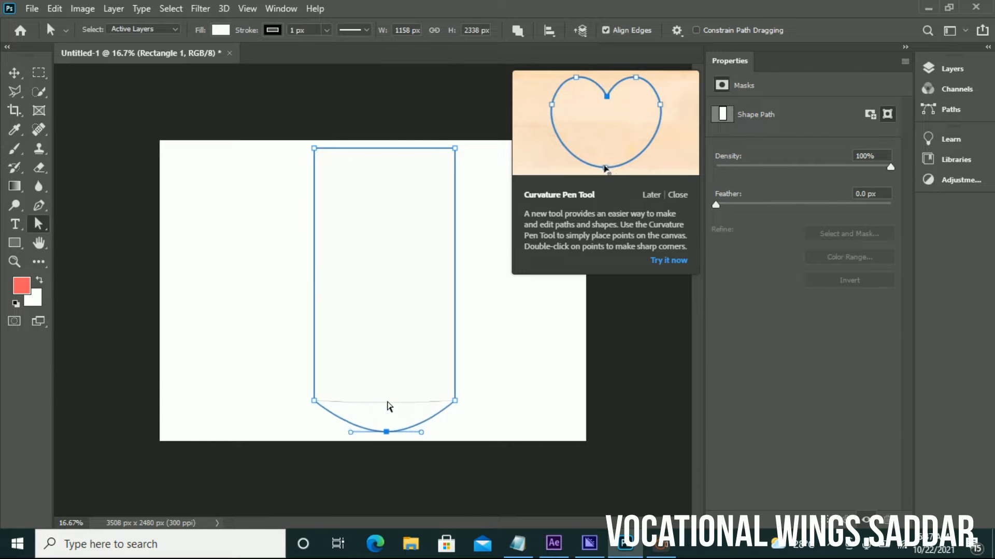
{"action": "key", "text": "shift+Down"}
{"action": "key", "text": "shift+Down"}
{"action": "key", "text": "shift+Down"}
{"action": "key", "text": "shift+Down"}
{"action": "key", "text": "shift+Down"}
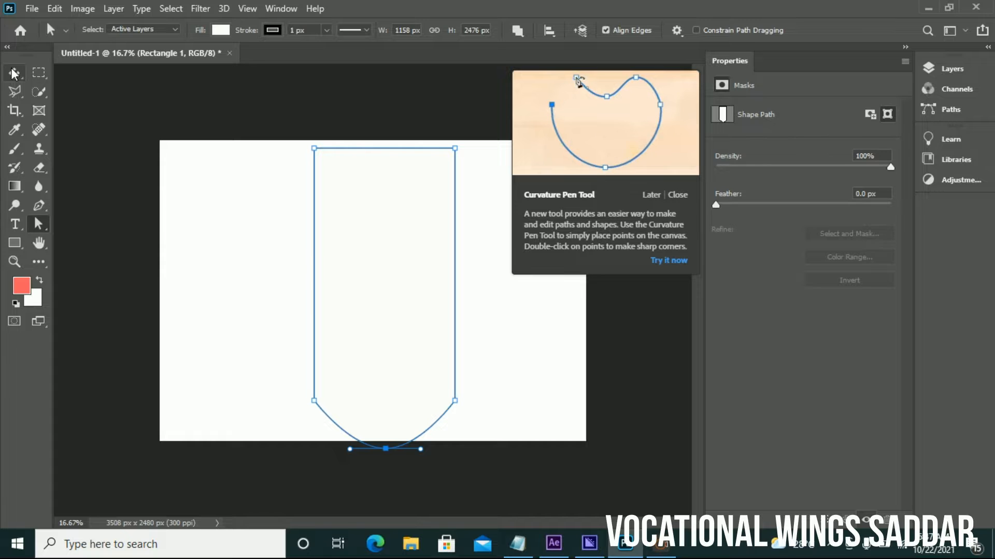
Step: Fill the pointed shape with the coral red from the recently used colours
{"action": "left_click", "coordinate": [14, 243]}
{"action": "left_click", "coordinate": [162, 30]}
{"action": "left_click", "coordinate": [110, 107]}
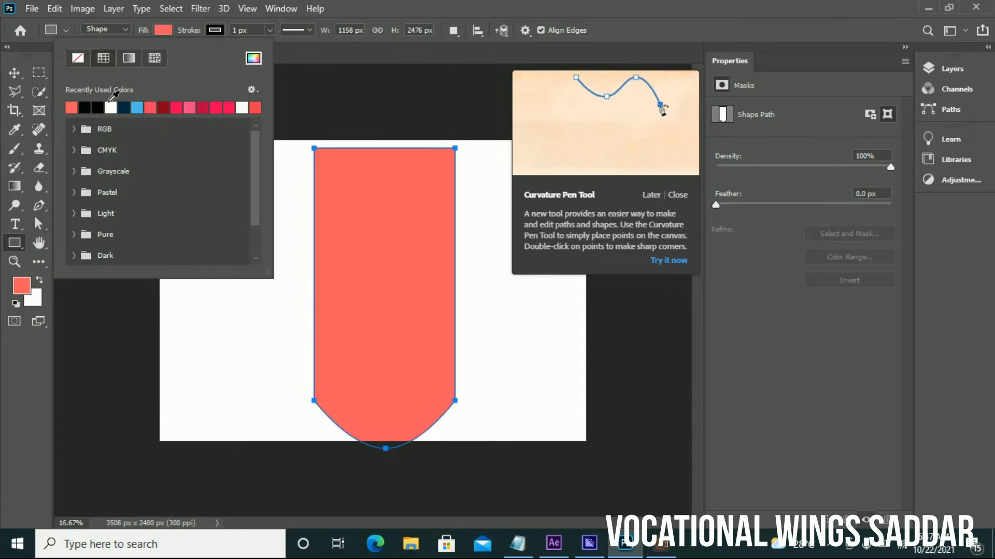
{"action": "left_click", "coordinate": [477, 6]}
Step: Move the coral shape up until its curved tip meets the bottom edge of the canvas
{"action": "left_click", "coordinate": [15, 73]}
{"action": "key", "text": "Up"}
{"action": "key", "text": "Up"}
{"action": "key", "text": "Up"}
{"action": "key", "text": "Up"}
{"action": "key", "text": "Up"}
{"action": "key", "text": "Up"}
{"action": "key", "text": "Up"}
{"action": "key", "text": "Up"}
{"action": "key", "text": "Up"}
Step: Scale the coral shape down slightly and move it down to leave a margin above and below it
{"action": "key", "text": "ctrl+t"}
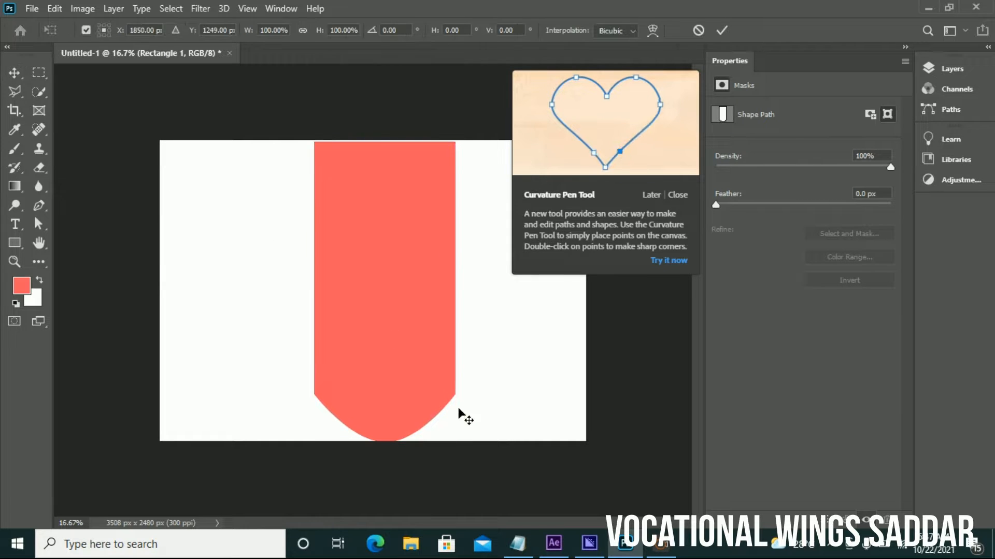
{"action": "left_click_drag", "start_coordinate": [456, 442], "coordinate": [454, 419]}
{"action": "key", "text": "Return"}
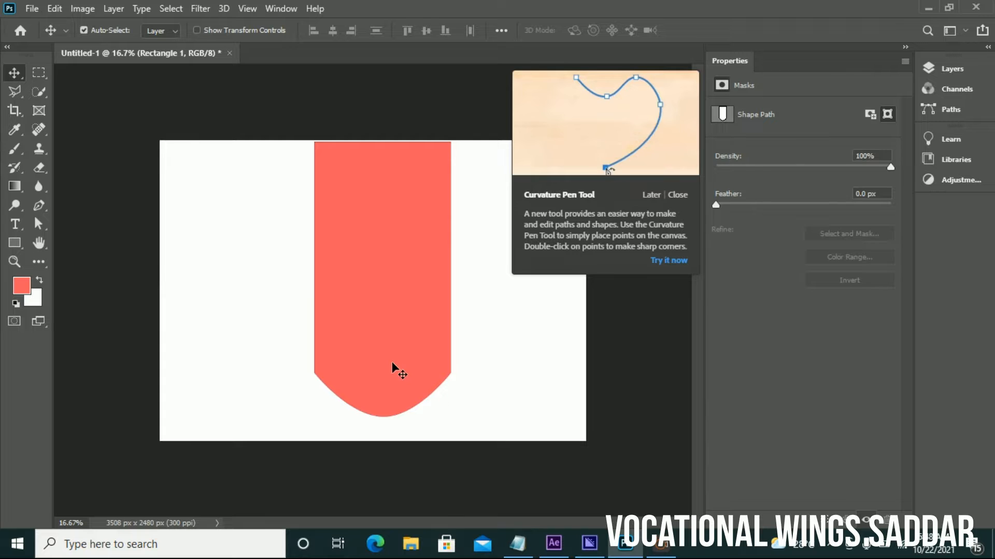
{"action": "left_click_drag", "start_coordinate": [393, 365], "coordinate": [394, 377]}
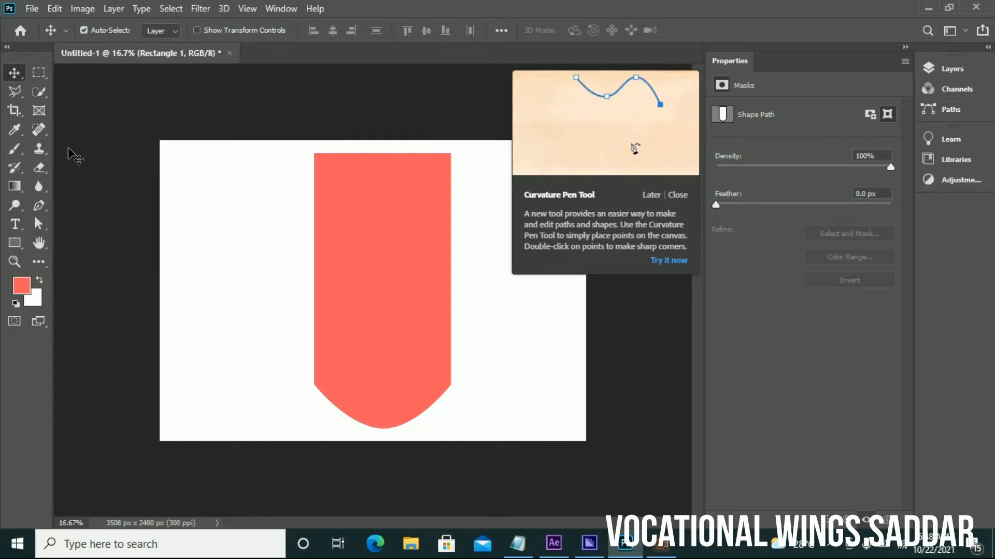
Step: Reset the foreground and background colours to default black and white and show the rulers
{"action": "left_click", "coordinate": [19, 246]}
{"action": "left_click", "coordinate": [14, 73]}
{"action": "key", "text": "d"}
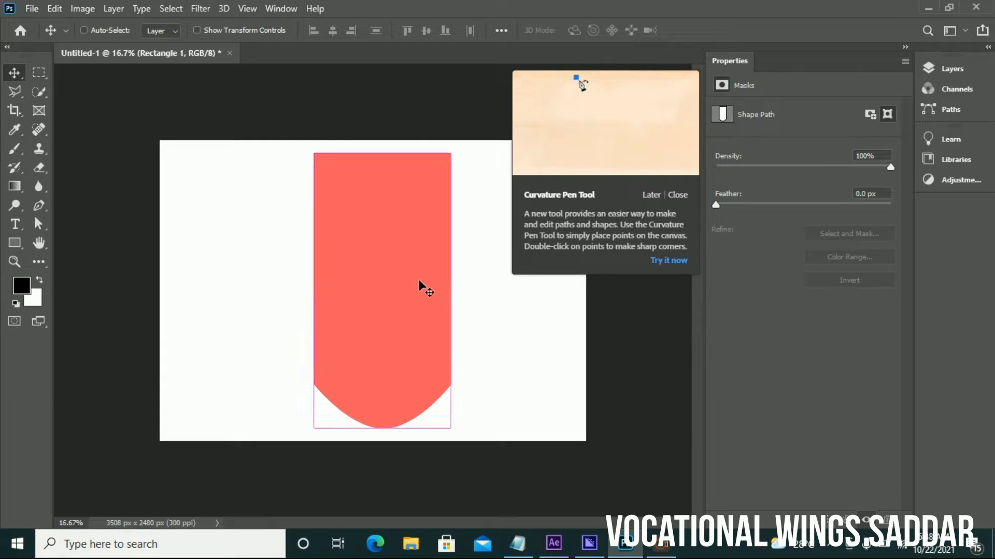
{"action": "key", "text": "ctrl+r"}
Step: Scale a duplicate of the coral shape to 86.10% width and 95.50% height, centred inside the original
{"action": "key", "text": "ctrl+t"}
{"action": "left_click_drag", "start_coordinate": [390, 434], "coordinate": [390, 421]}
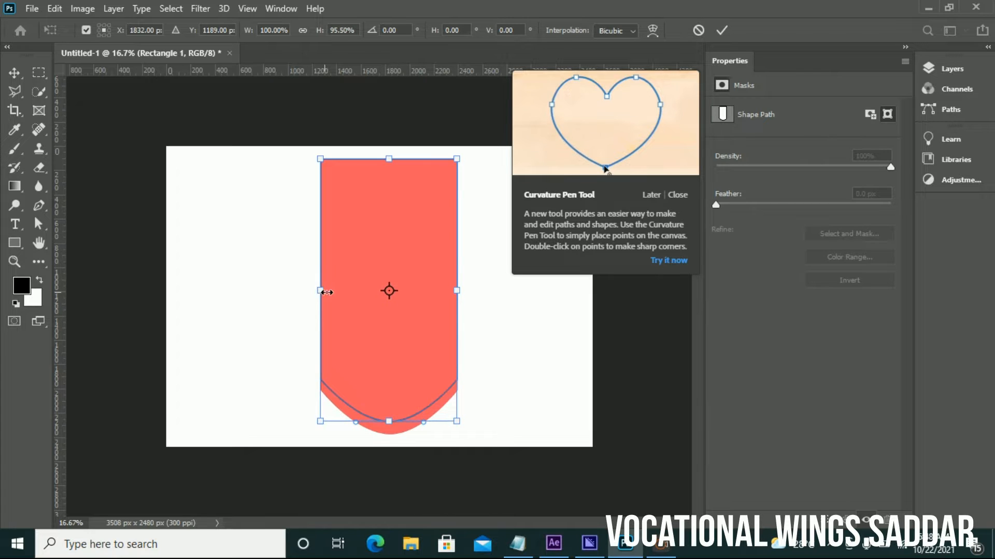
{"action": "left_click_drag", "start_coordinate": [321, 291], "coordinate": [332, 292]}
{"action": "left_click_drag", "start_coordinate": [456, 290], "coordinate": [447, 292]}
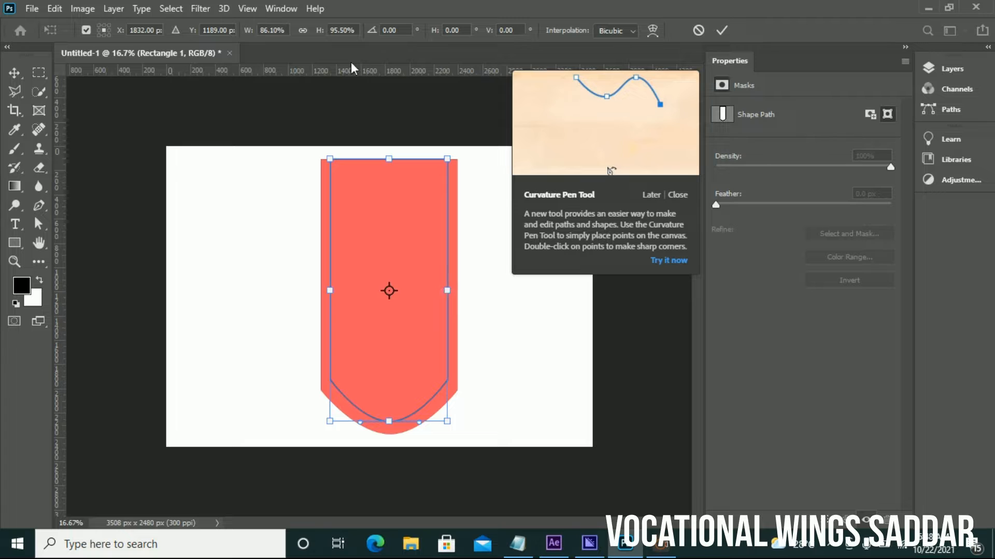
{"action": "left_click", "coordinate": [723, 30]}
Step: Give the inner shape a dashed white stroke
{"action": "left_click", "coordinate": [16, 243]}
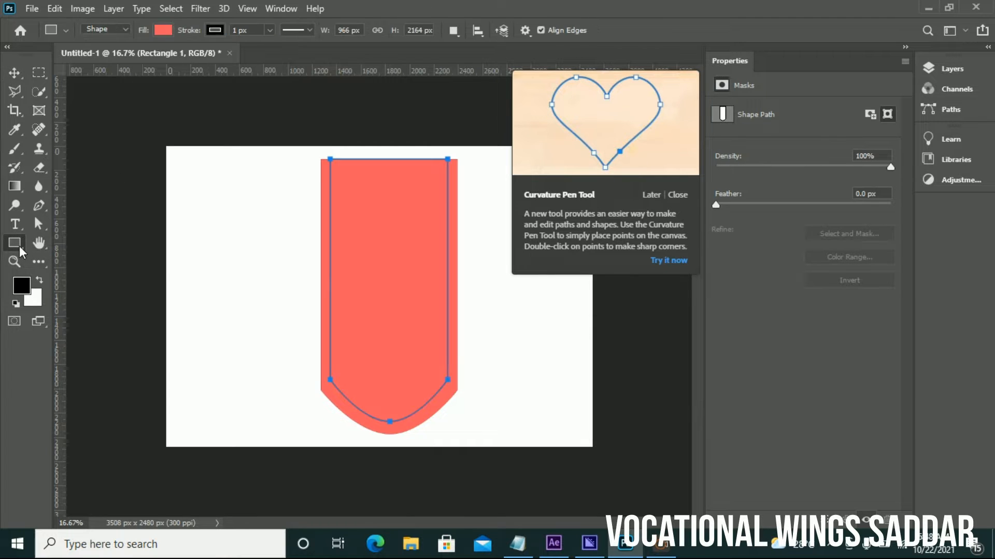
{"action": "left_click", "coordinate": [309, 31]}
{"action": "left_click", "coordinate": [311, 101]}
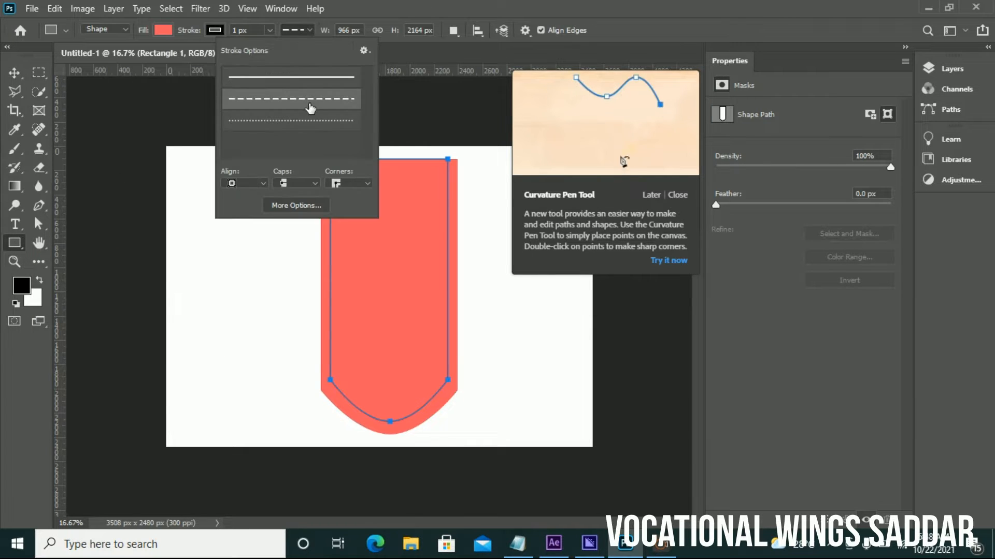
{"action": "left_click", "coordinate": [221, 32]}
{"action": "left_click", "coordinate": [136, 108]}
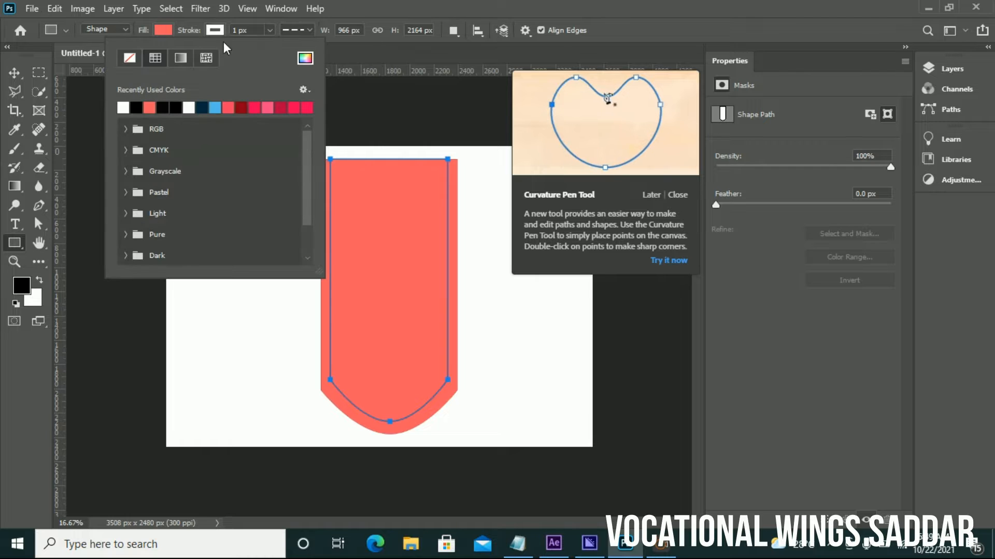
{"action": "left_click", "coordinate": [393, 3]}
{"action": "key", "text": "v"}
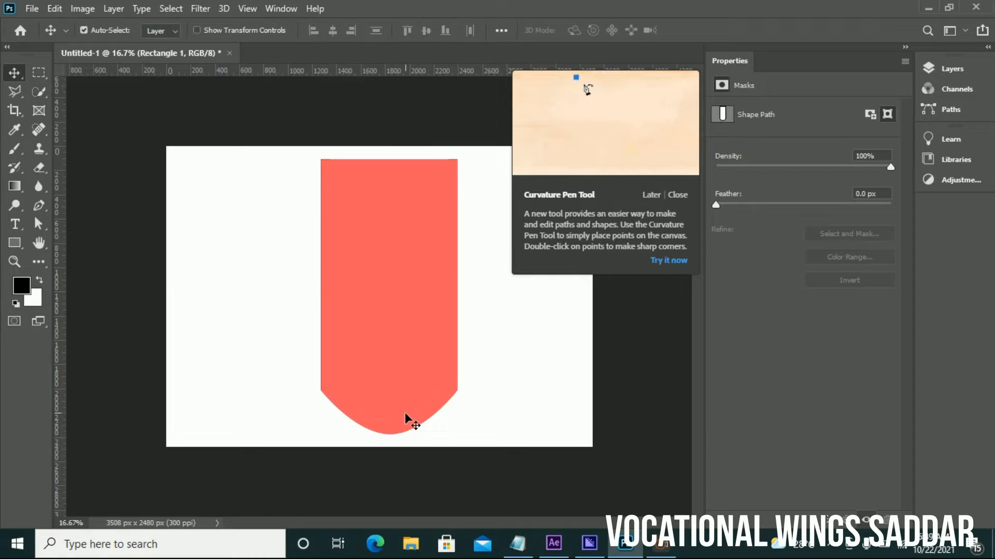
Step: Increase the inner shape's stroke width to 4.68 px
{"action": "left_click", "coordinate": [14, 243]}
{"action": "left_click", "coordinate": [269, 30]}
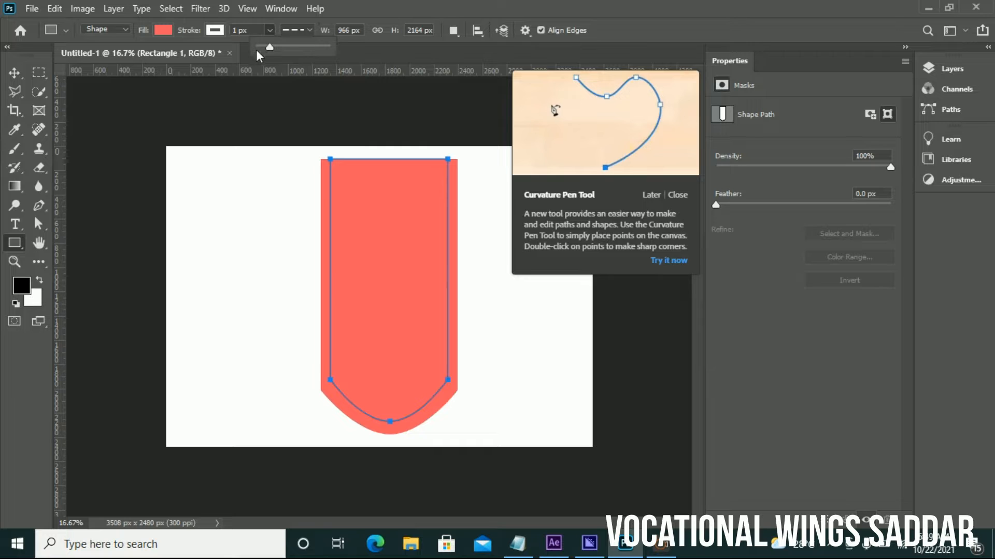
{"action": "mouse_move", "coordinate": [271, 48]}
{"action": "left_mouse_down"}
{"action": "mouse_move", "coordinate": [278, 49]}
{"action": "mouse_move", "coordinate": [270, 49]}
{"action": "left_mouse_up"}
{"action": "key", "text": "v"}
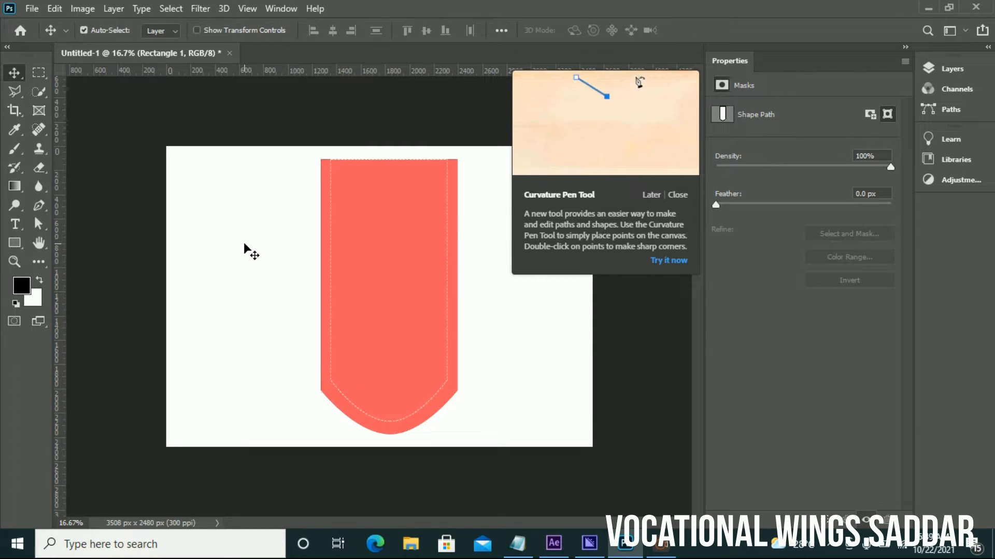
Step: Draw an ellipse about 954 by 648 px across the top edge of the coral shape and change its fill
{"action": "left_click_drag", "start_coordinate": [14, 243], "coordinate": [50, 270]}
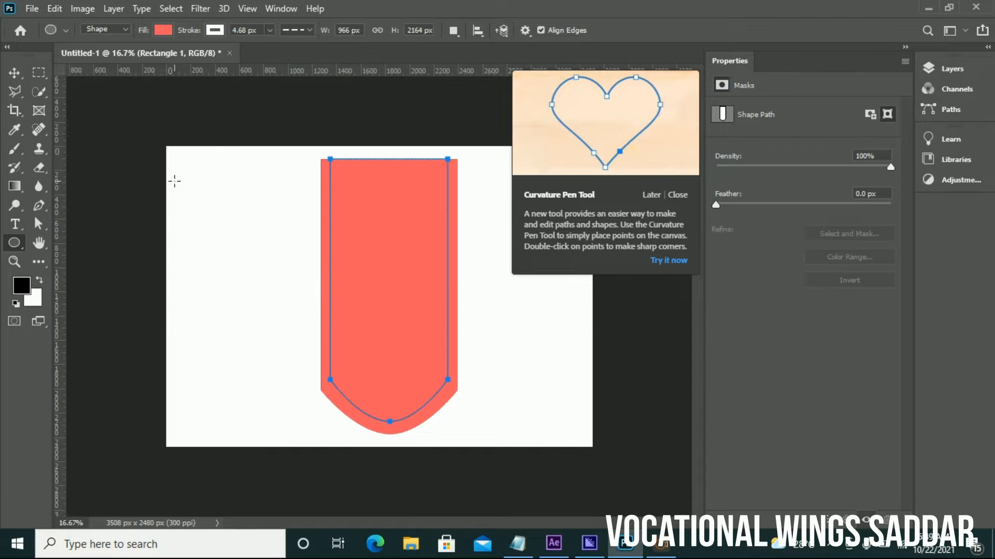
{"action": "left_click_drag", "start_coordinate": [330, 117], "coordinate": [446, 196]}
{"action": "left_click", "coordinate": [163, 30]}
{"action": "left_click", "coordinate": [72, 107]}
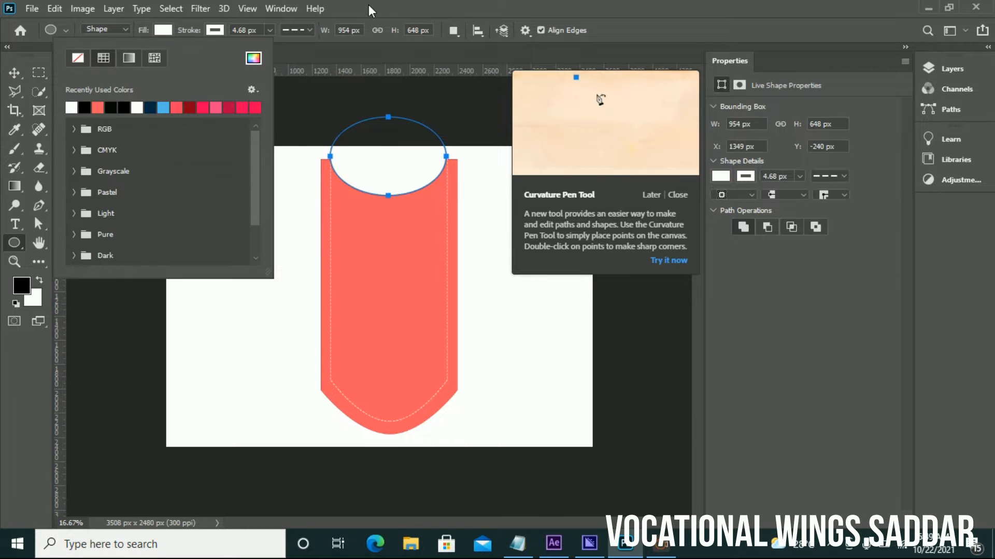
{"action": "key", "text": "Return"}
{"action": "left_click", "coordinate": [14, 73]}
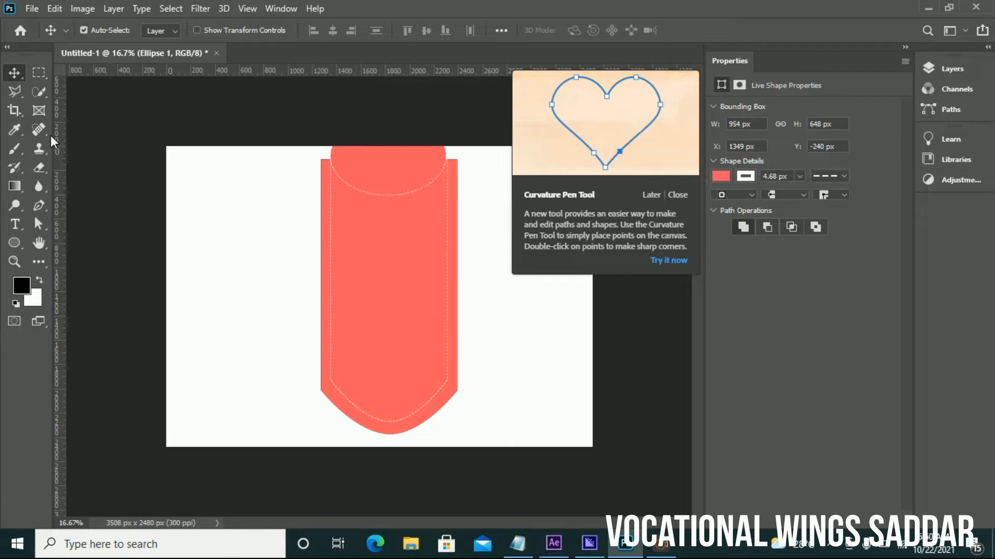
Step: Delete the ellipse across the top edge of the coral shape
{"action": "left_click", "coordinate": [15, 92]}
{"action": "right_click", "coordinate": [16, 91]}
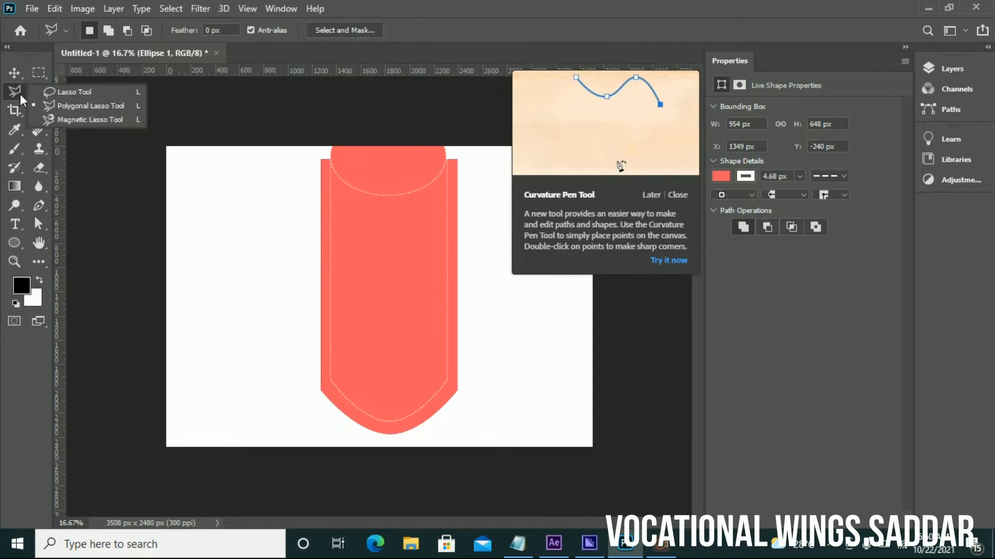
{"action": "left_click", "coordinate": [69, 102]}
{"action": "left_click", "coordinate": [13, 72]}
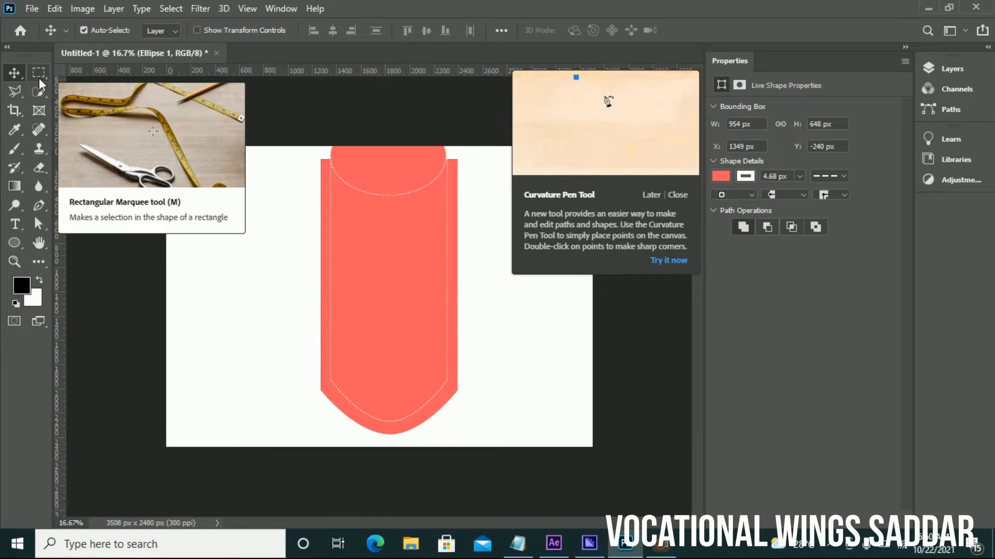
{"action": "key", "text": "Delete"}
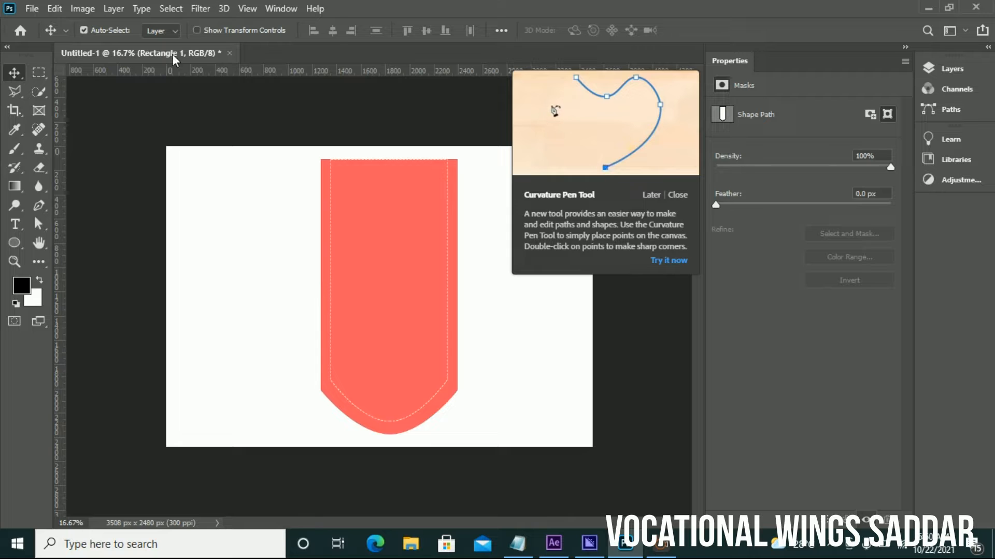
Step: Draw an ellipse about 877 by 809 px beside the coral shape and fill it with white
{"action": "left_click", "coordinate": [14, 242]}
{"action": "left_click_drag", "start_coordinate": [195, 212], "coordinate": [302, 309]}
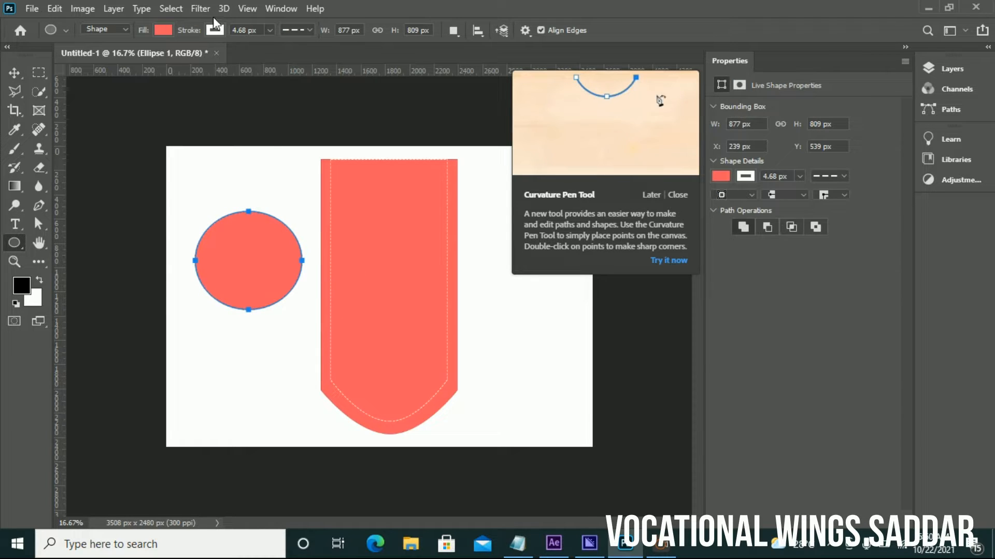
{"action": "left_click", "coordinate": [163, 30]}
{"action": "left_click", "coordinate": [78, 102]}
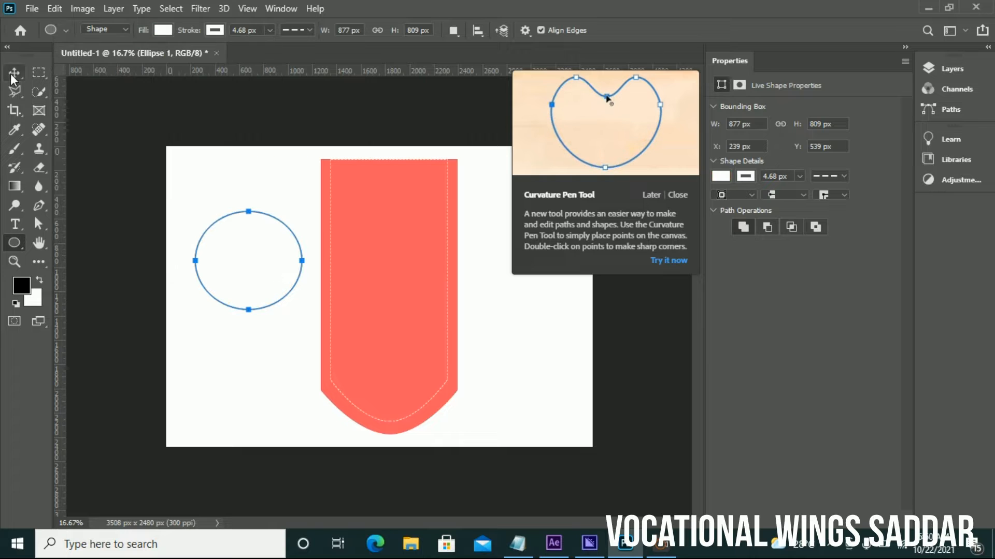
Step: Remove the ellipse's top anchor point to leave only its lower half, accepting the conversion to a regular path
{"action": "left_click", "coordinate": [39, 223]}
{"action": "left_click", "coordinate": [248, 212]}
{"action": "left_click_drag", "start_coordinate": [250, 214], "coordinate": [252, 217]}
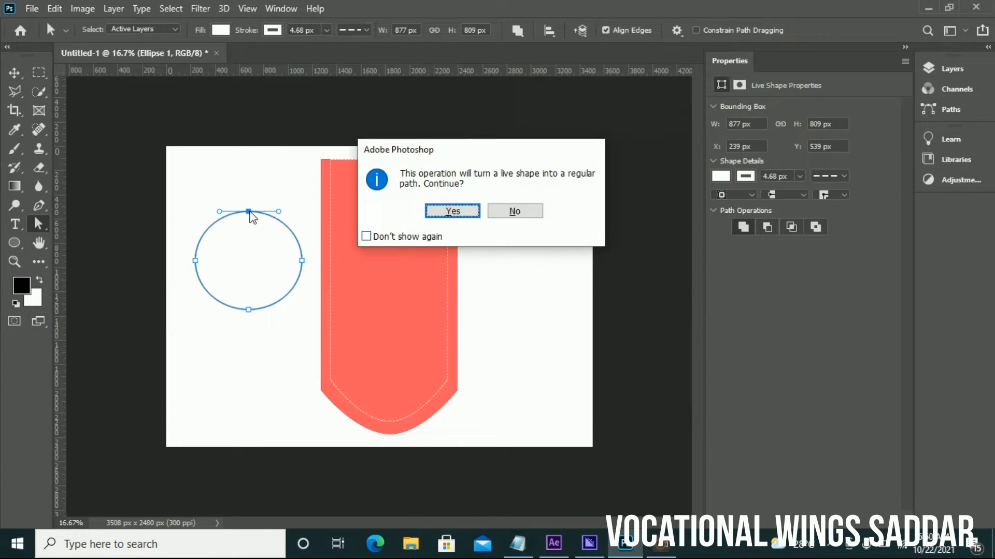
{"action": "left_click", "coordinate": [452, 211]}
Step: Centre the white half ellipse over the coral shape's top edge as a curved cutout covering the dashed line
{"action": "key", "text": "v"}
{"action": "left_click", "coordinate": [320, 222]}
{"action": "left_click_drag", "start_coordinate": [320, 222], "coordinate": [384, 188]}
{"action": "key", "text": "Left"}
{"action": "key", "text": "Up"}
{"action": "key", "text": "Right"}
{"action": "key", "text": "Up"}
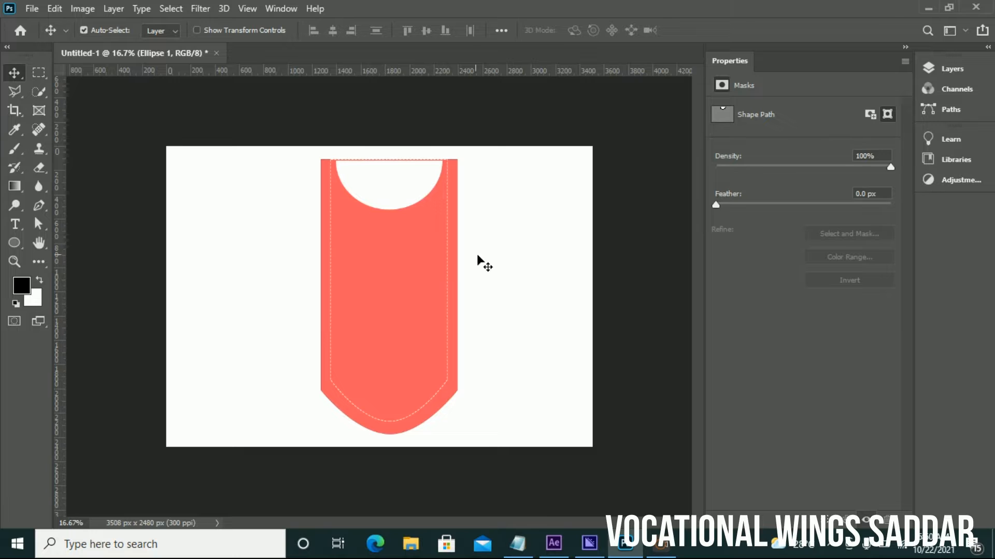
{"action": "left_click", "coordinate": [493, 262]}
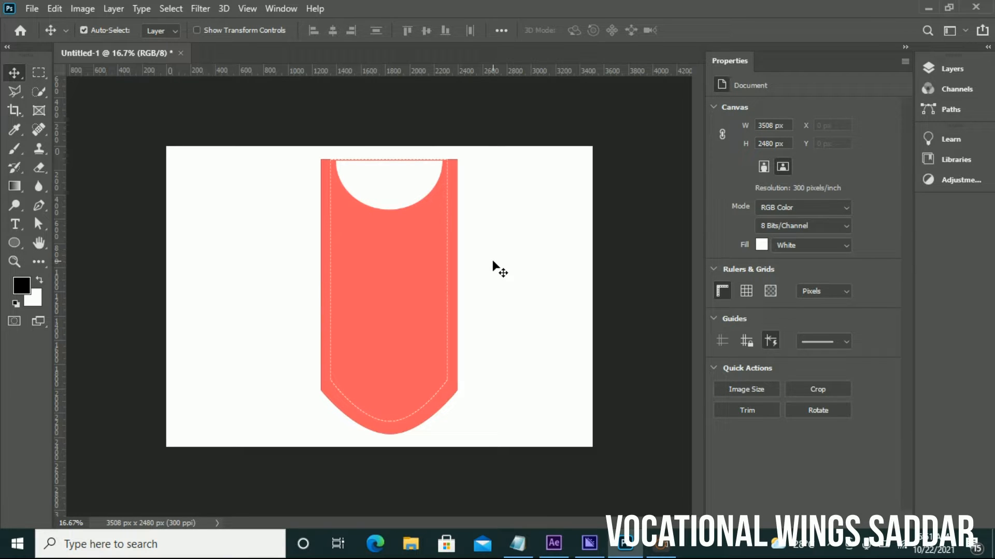
{"action": "left_click", "coordinate": [416, 150]}
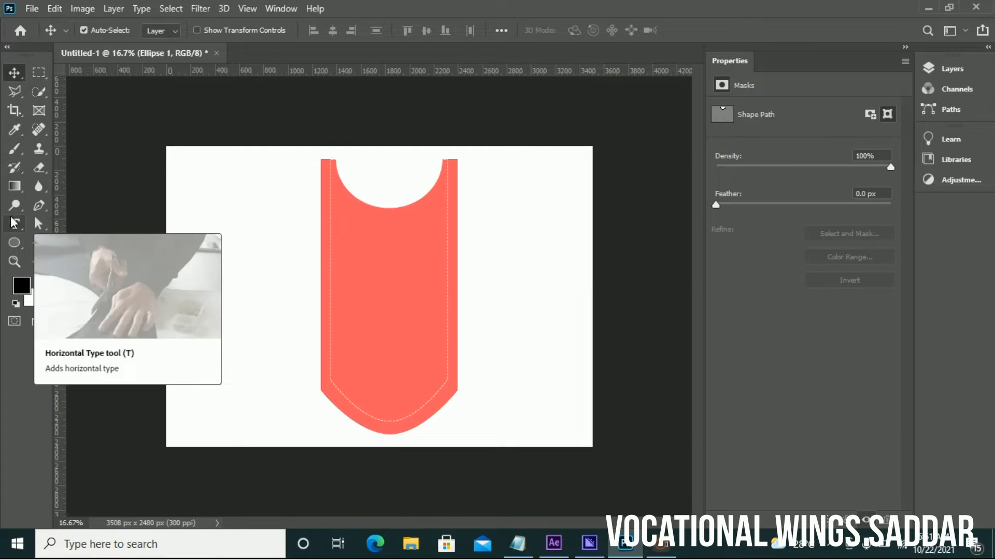
Step: Draw a rectangle about 534 by 223 px at the coral shape's left edge below the cutout and fill it with dark navy
{"action": "left_click", "coordinate": [14, 243]}
{"action": "left_click", "coordinate": [67, 245]}
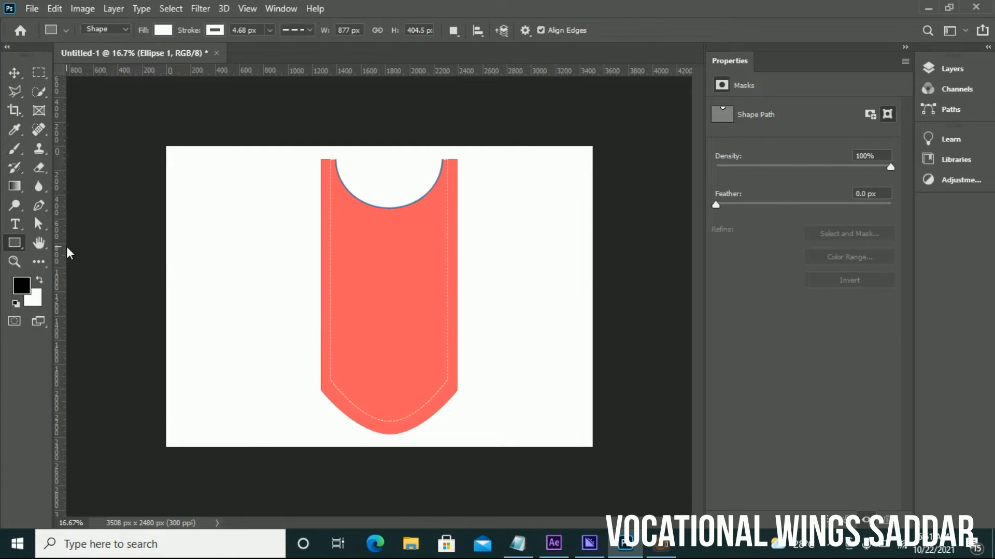
{"action": "left_click_drag", "start_coordinate": [321, 222], "coordinate": [385, 249]}
{"action": "left_click", "coordinate": [163, 29]}
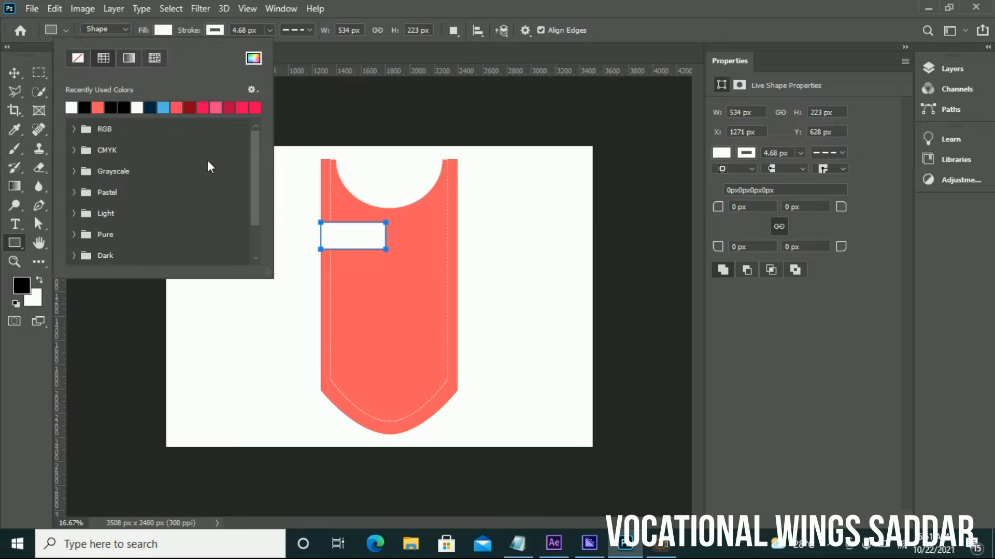
{"action": "left_click", "coordinate": [150, 107]}
{"action": "key", "text": "Return"}
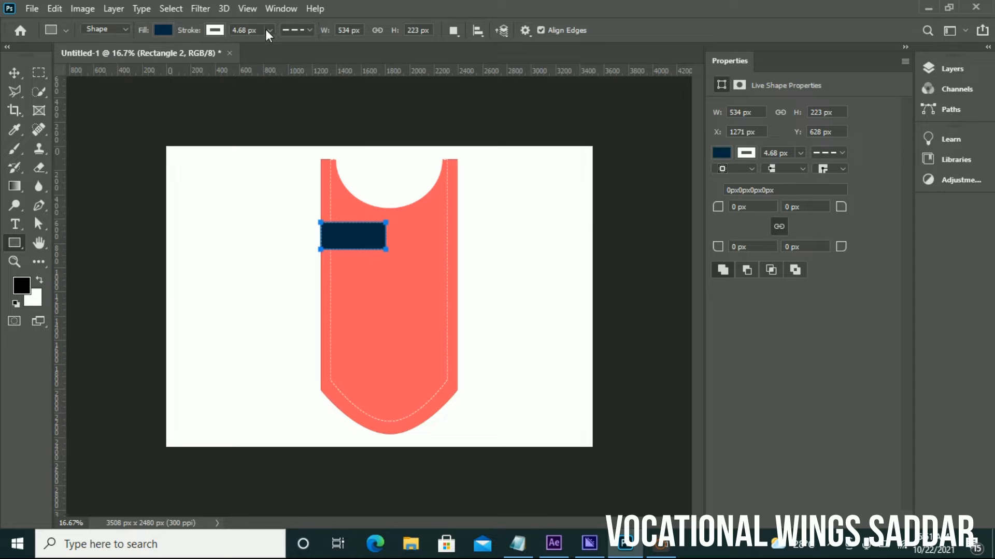
Step: Remove the stroke from the navy rectangle
{"action": "left_click", "coordinate": [266, 30]}
{"action": "left_click_drag", "start_coordinate": [268, 46], "coordinate": [167, 36]}
{"action": "left_click", "coordinate": [212, 31]}
{"action": "left_click", "coordinate": [133, 54]}
{"action": "key", "text": "Return"}
{"action": "key", "text": "v"}
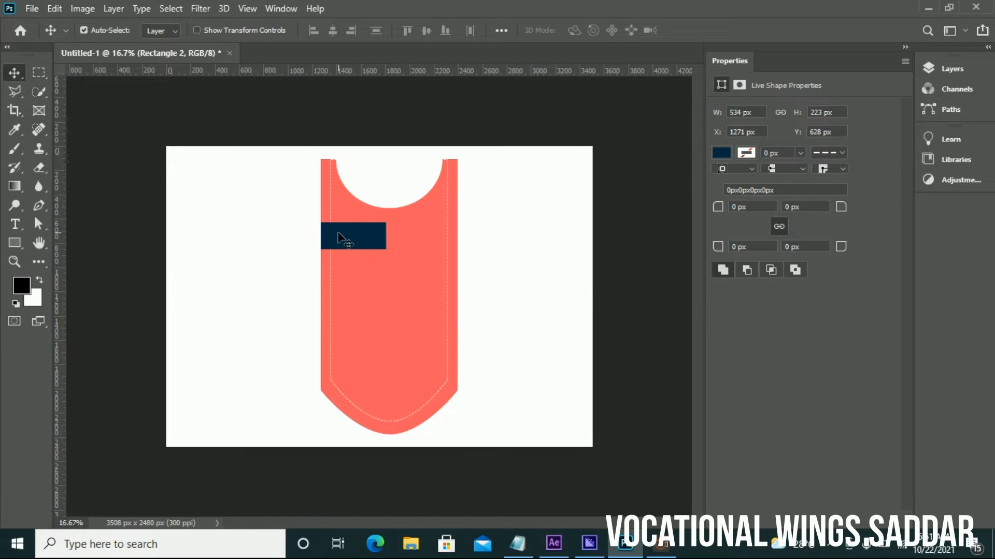
Step: Stretch the navy rectangle outwards past the coral shape's left edge to about 624 px wide
{"action": "key", "text": "ctrl+t"}
{"action": "left_click_drag", "start_coordinate": [321, 236], "coordinate": [310, 235]}
{"action": "key", "text": "Return"}
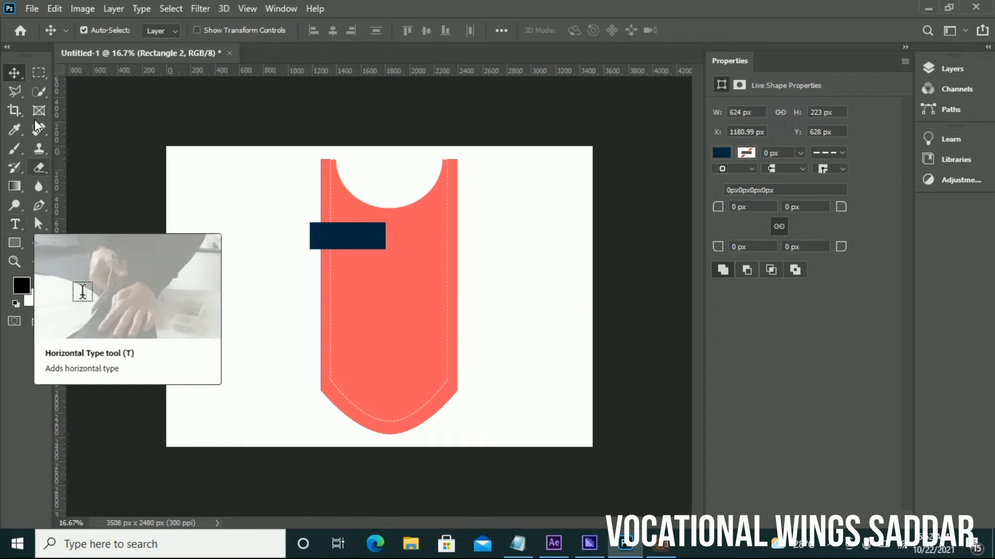
Step: Duplicate the navy rectangle in place and distort the copy by pulling its lower-right corner down to slant the bottom edge
{"action": "key", "text": "ctrl+t"}
{"action": "right_click", "coordinate": [332, 244]}
{"action": "left_click", "coordinate": [372, 321]}
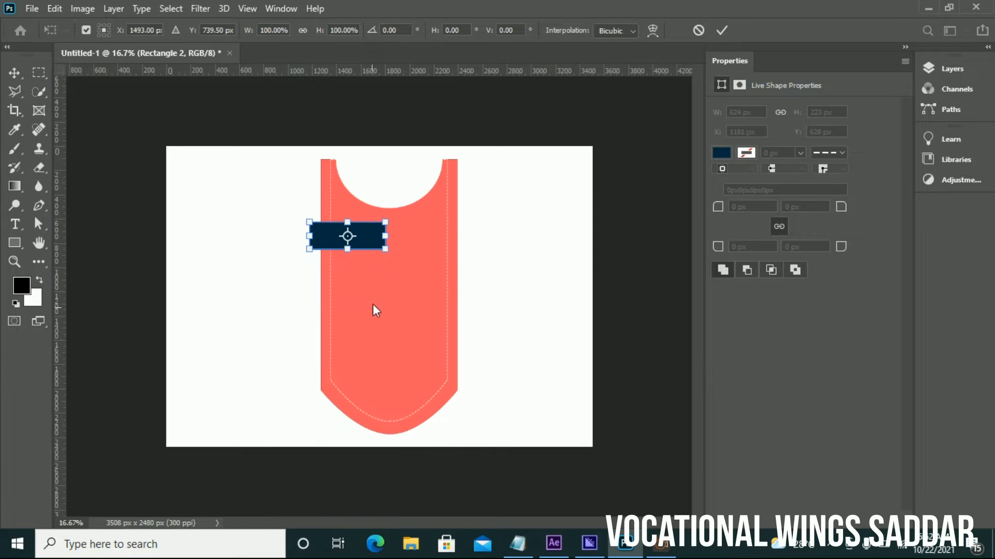
{"action": "left_click_drag", "start_coordinate": [384, 251], "coordinate": [384, 265]}
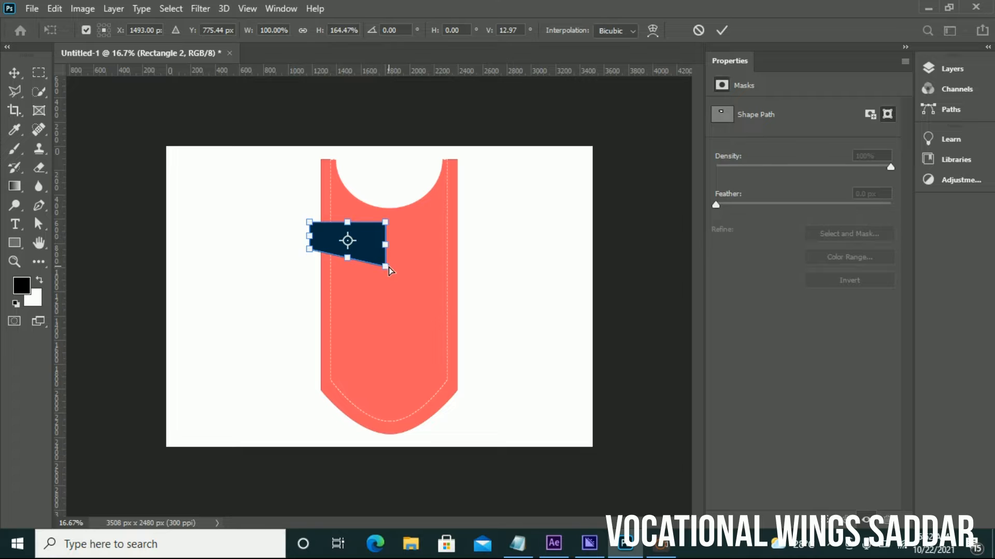
{"action": "left_click_drag", "start_coordinate": [389, 267], "coordinate": [387, 269]}
{"action": "right_click", "coordinate": [378, 261]}
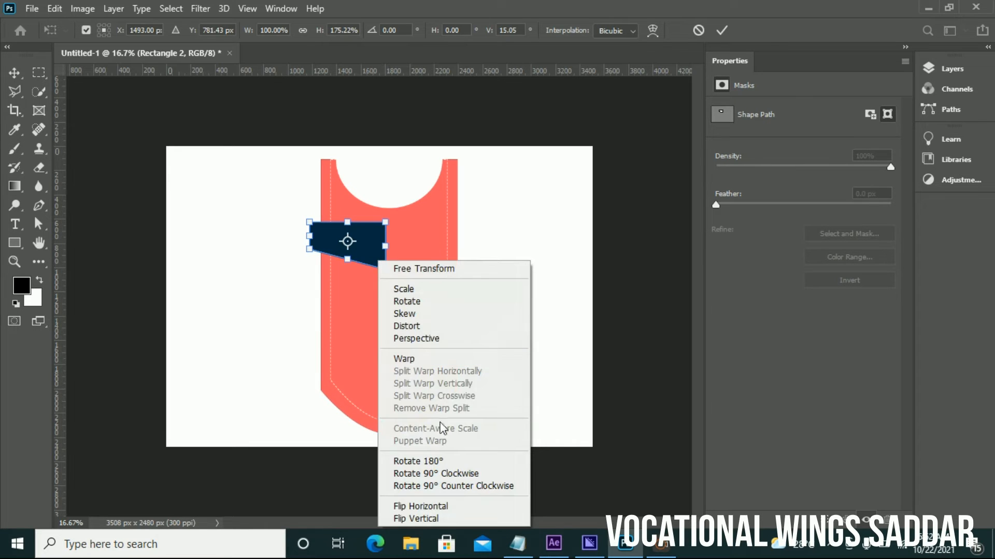
{"action": "left_click", "coordinate": [537, 142]}
{"action": "left_click", "coordinate": [721, 30]}
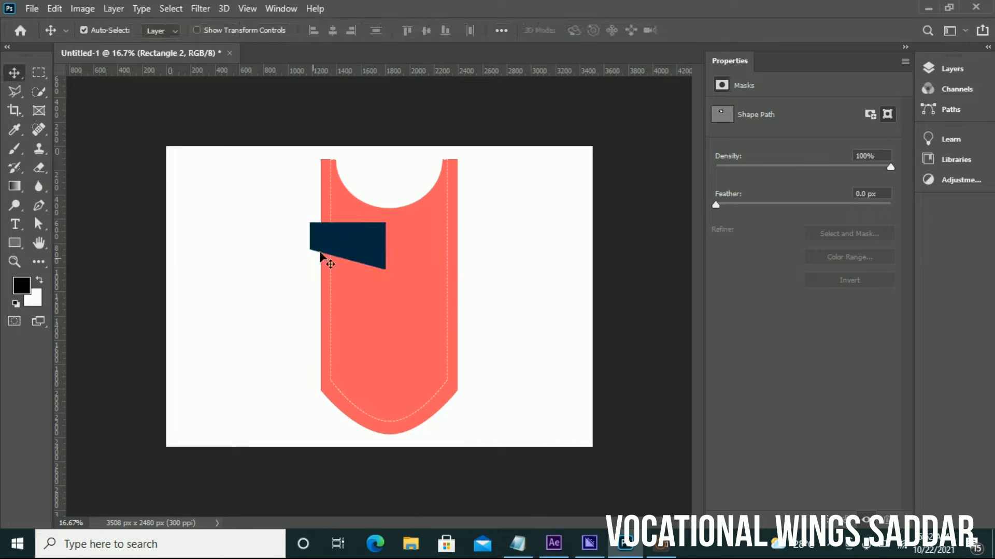
Step: Put the distorted navy copy into a new layer group and enlarge the layer list to show every layer
{"action": "right_click", "coordinate": [348, 232]}
{"action": "left_click", "coordinate": [327, 236]}
{"action": "right_click", "coordinate": [328, 231]}
{"action": "left_click", "coordinate": [955, 66]}
{"action": "left_click_drag", "start_coordinate": [830, 153], "coordinate": [844, 212]}
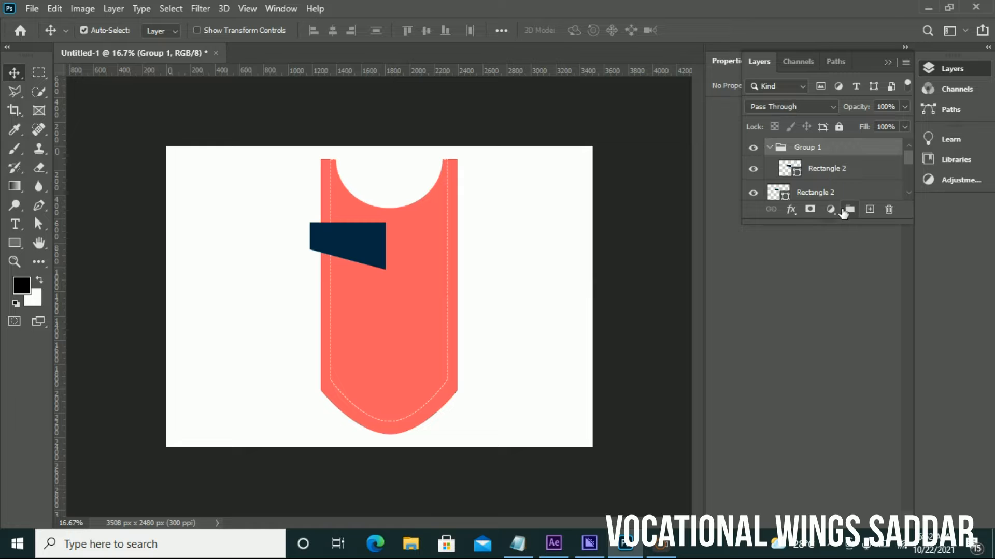
{"action": "left_click_drag", "start_coordinate": [906, 224], "coordinate": [928, 398]}
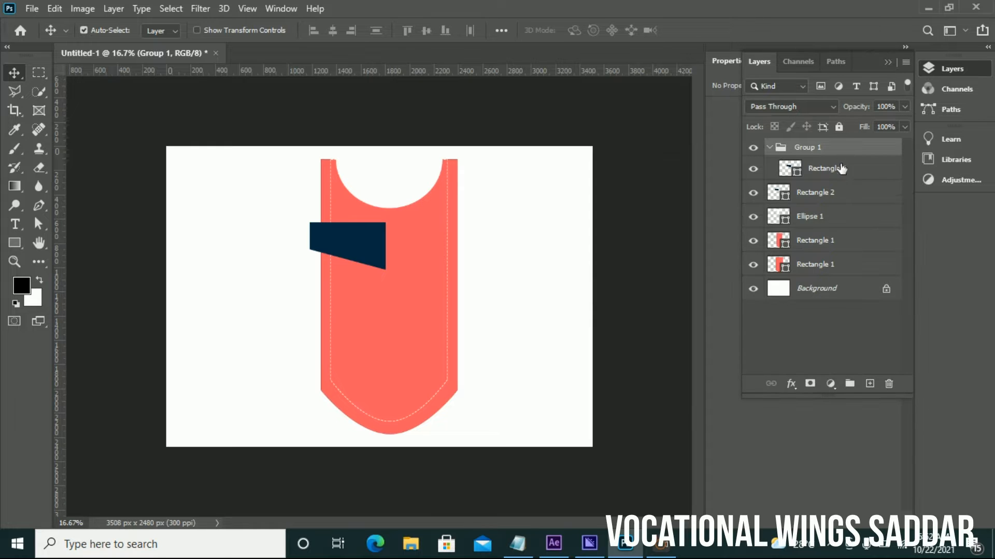
{"action": "key", "text": "Delete"}
{"action": "left_click_drag", "start_coordinate": [826, 156], "coordinate": [813, 251]}
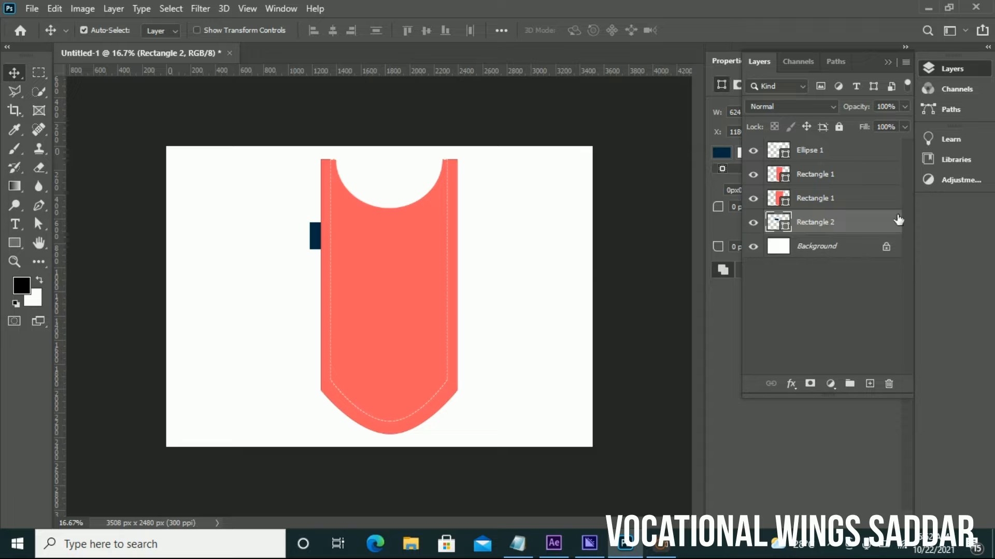
{"action": "key", "text": "ctrl+z"}
{"action": "key", "text": "ctrl+z"}
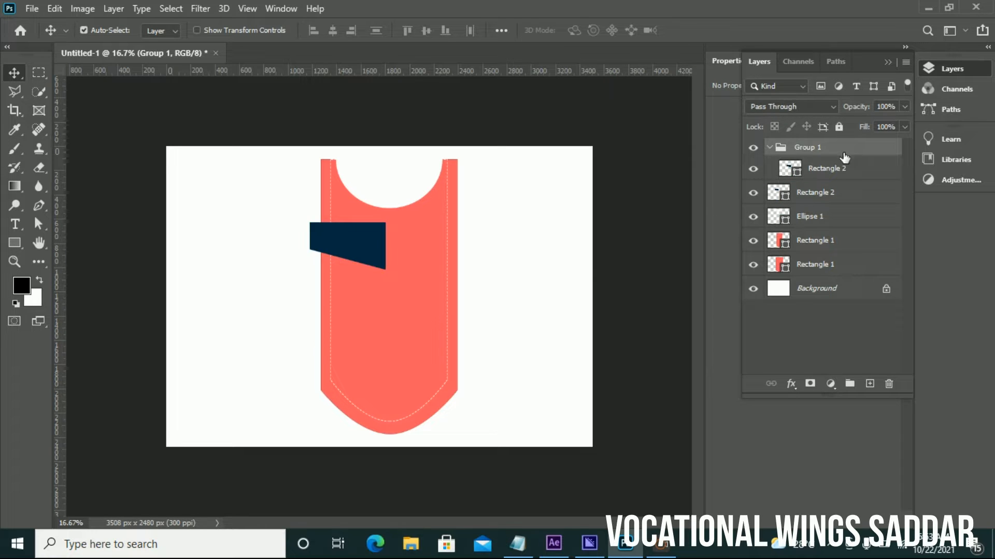
Step: Move the distorted navy layer out of Group 1 to beneath the coral shapes, directly above the Background
{"action": "left_click", "coordinate": [848, 172]}
{"action": "left_click_drag", "start_coordinate": [850, 174], "coordinate": [845, 288]}
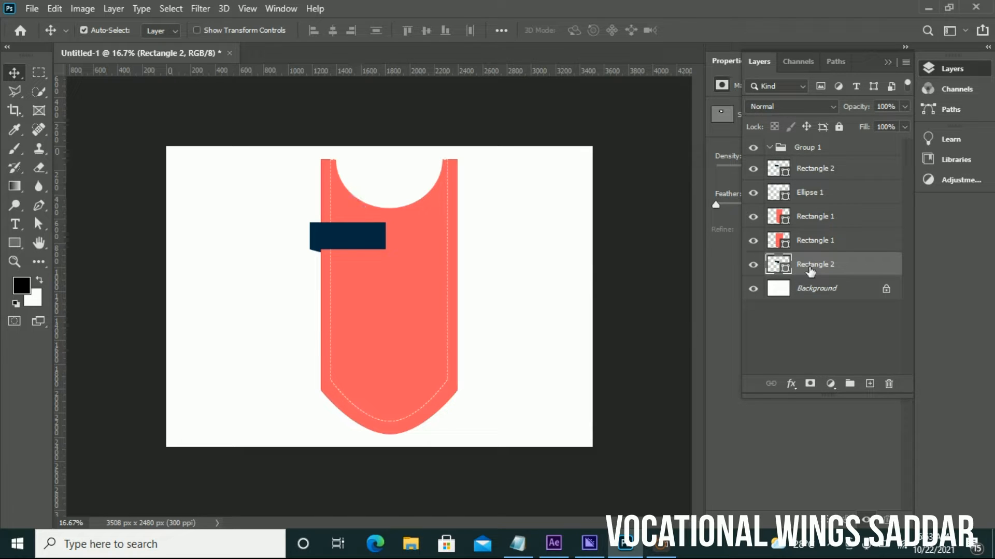
{"action": "left_click", "coordinate": [829, 170], "text": "ctrl"}
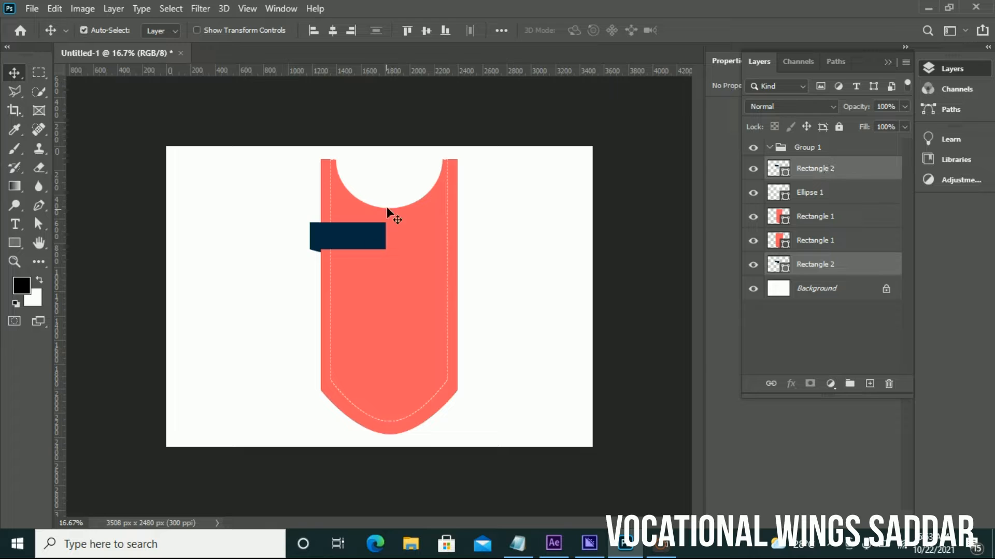
{"action": "left_click_drag", "start_coordinate": [376, 232], "coordinate": [371, 304]}
{"action": "right_click", "coordinate": [369, 303]}
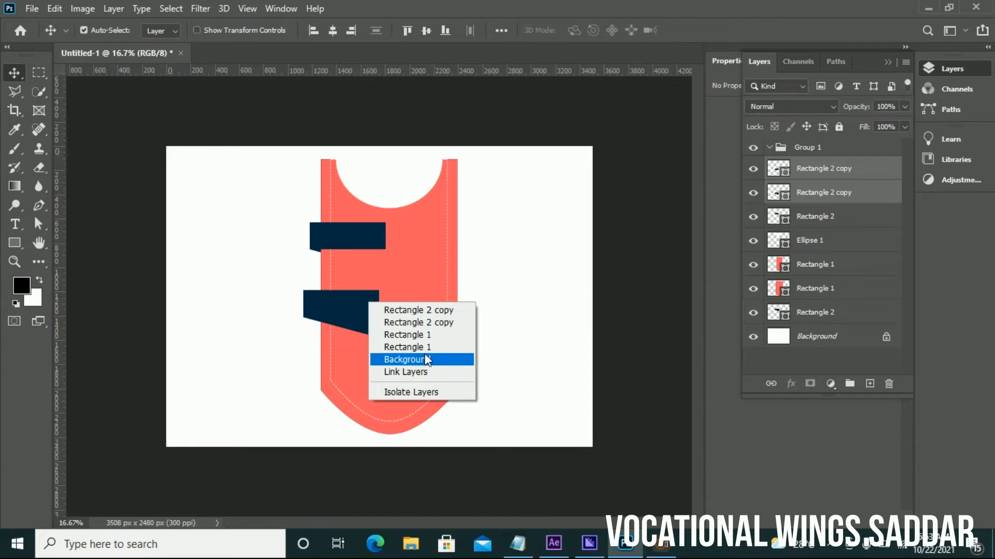
{"action": "left_click", "coordinate": [342, 306]}
{"action": "key", "text": "ctrl+t"}
{"action": "right_click", "coordinate": [335, 300]}
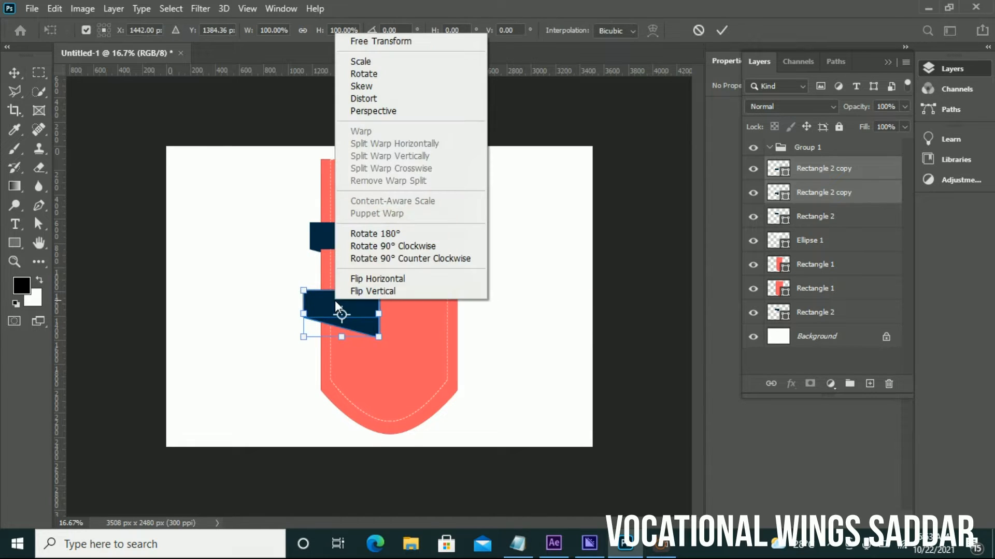
{"action": "left_click", "coordinate": [397, 291]}
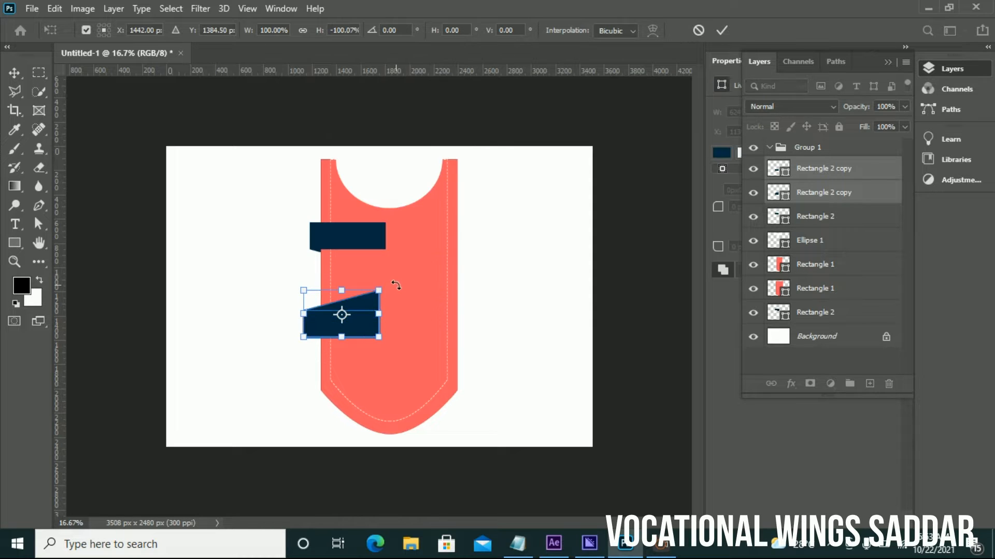
{"action": "left_click_drag", "start_coordinate": [351, 322], "coordinate": [483, 249]}
{"action": "left_click", "coordinate": [698, 30]}
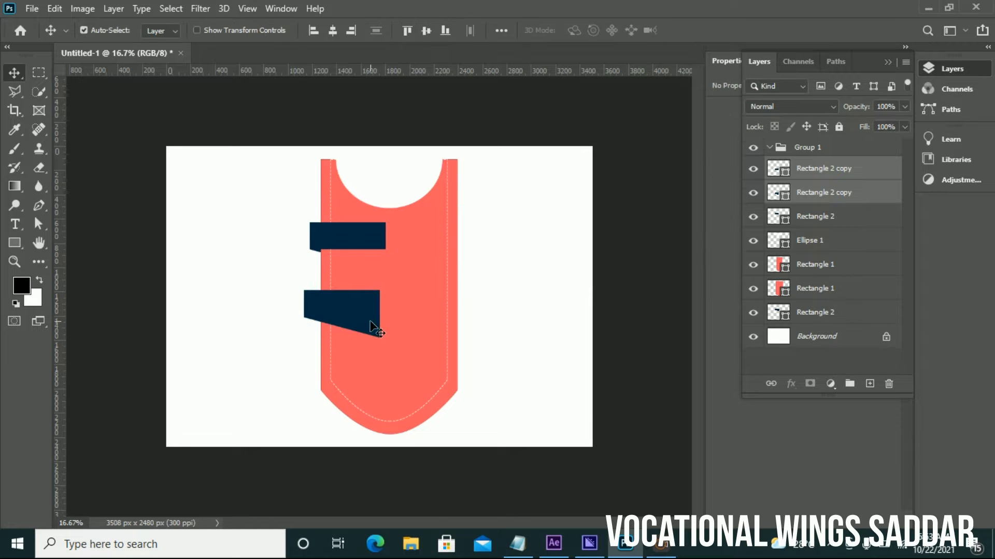
{"action": "key", "text": "Delete"}
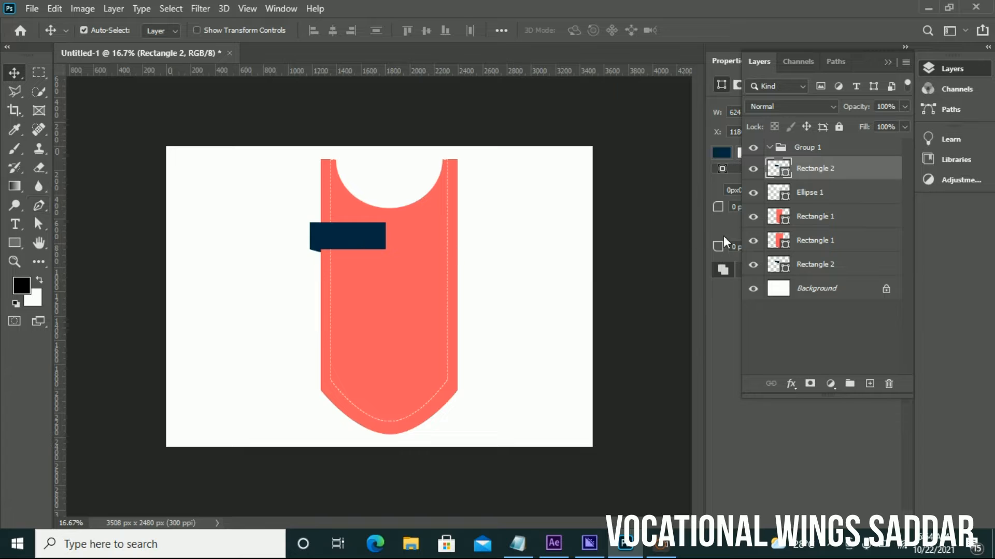
Step: Duplicate the straight navy rectangle onto the coral shape's right edge and narrow the copy to about 318 px
{"action": "left_click_drag", "start_coordinate": [361, 245], "coordinate": [481, 242]}
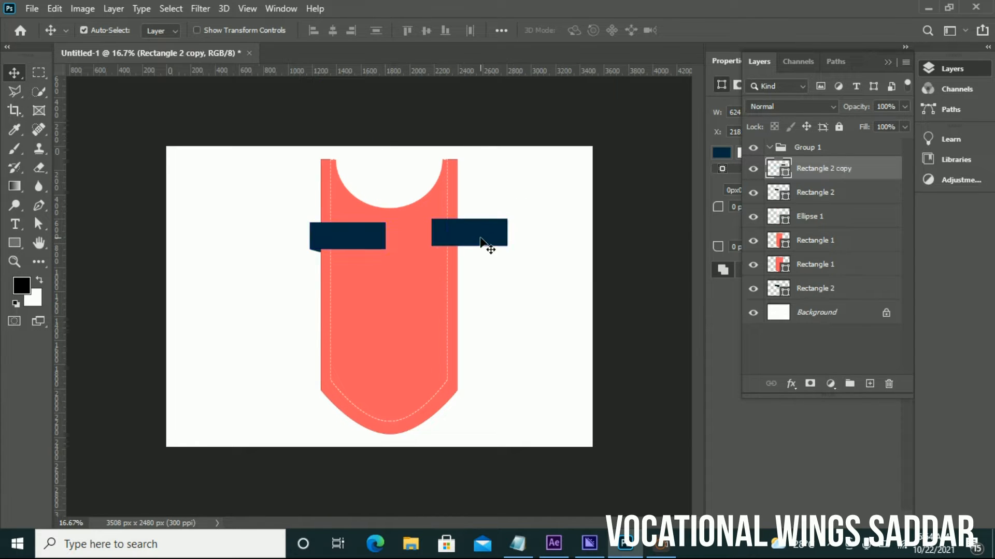
{"action": "key", "text": "ctrl+t"}
{"action": "left_click_drag", "start_coordinate": [506, 232], "coordinate": [488, 223]}
{"action": "left_click", "coordinate": [720, 31]}
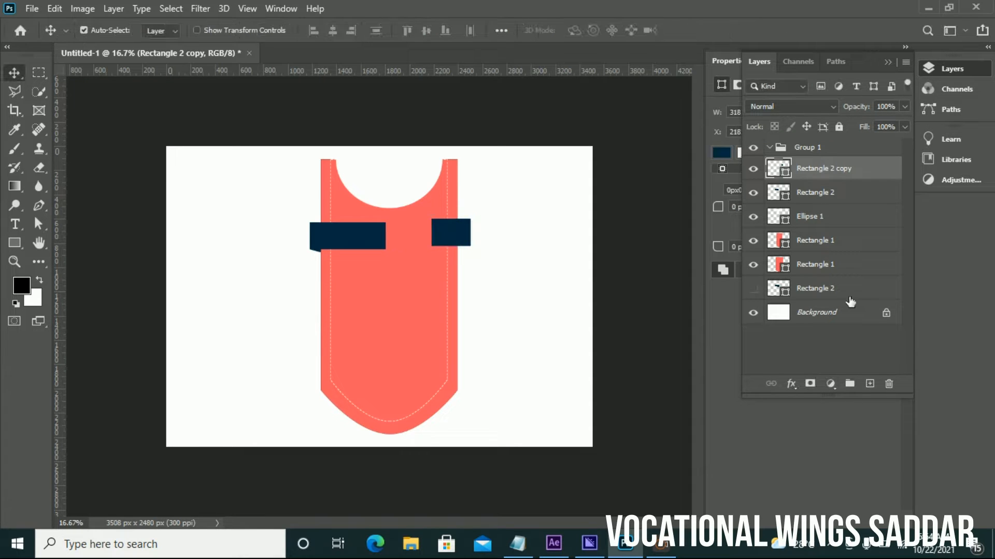
Step: Stretch the distorted navy shape behind the coral shape's left edge slightly downwards
{"action": "left_click", "coordinate": [760, 291]}
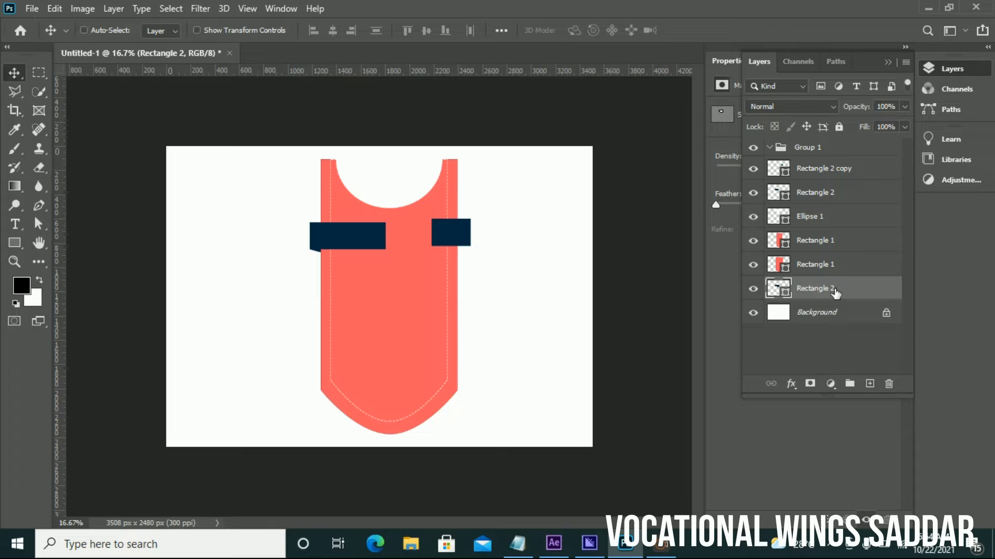
{"action": "key", "text": "ctrl+t"}
{"action": "left_click_drag", "start_coordinate": [347, 270], "coordinate": [346, 277]}
{"action": "key", "text": "Return"}
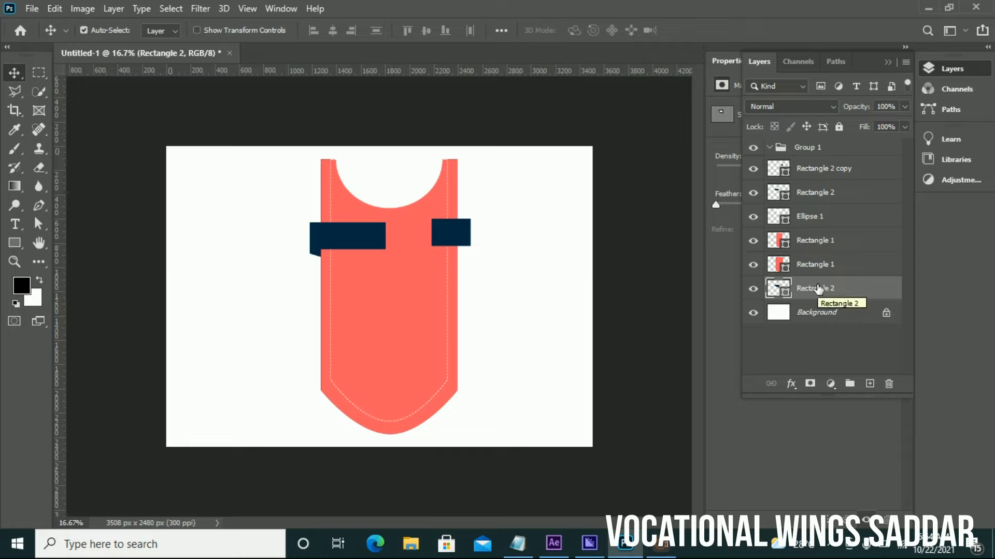
{"action": "left_click_drag", "start_coordinate": [388, 340], "coordinate": [487, 328]}
{"action": "key", "text": "ctrl+z"}
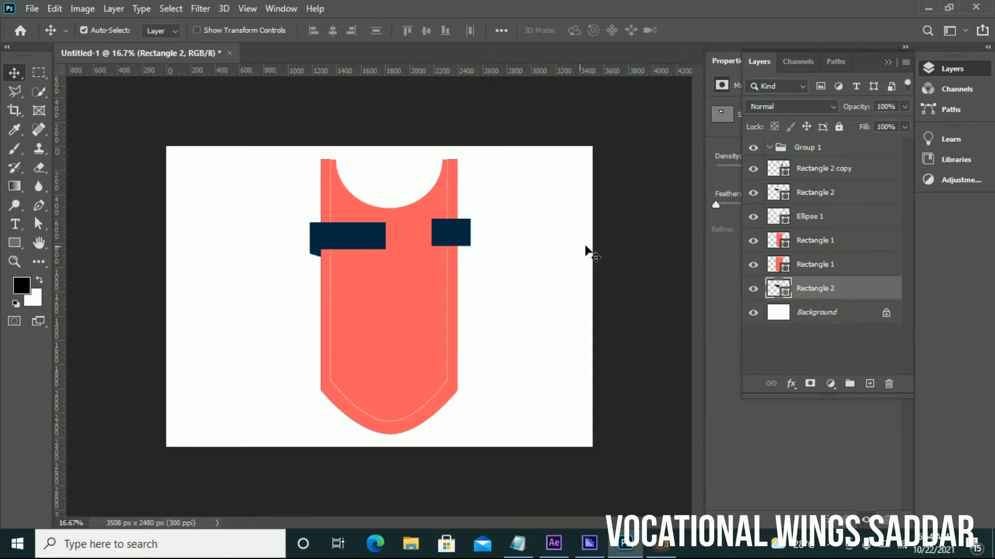
{"action": "key", "text": "ctrl+c"}
{"action": "key", "text": "ctrl+v"}
{"action": "left_click_drag", "start_coordinate": [315, 254], "coordinate": [474, 277]}
{"action": "key", "text": "ctrl+z"}
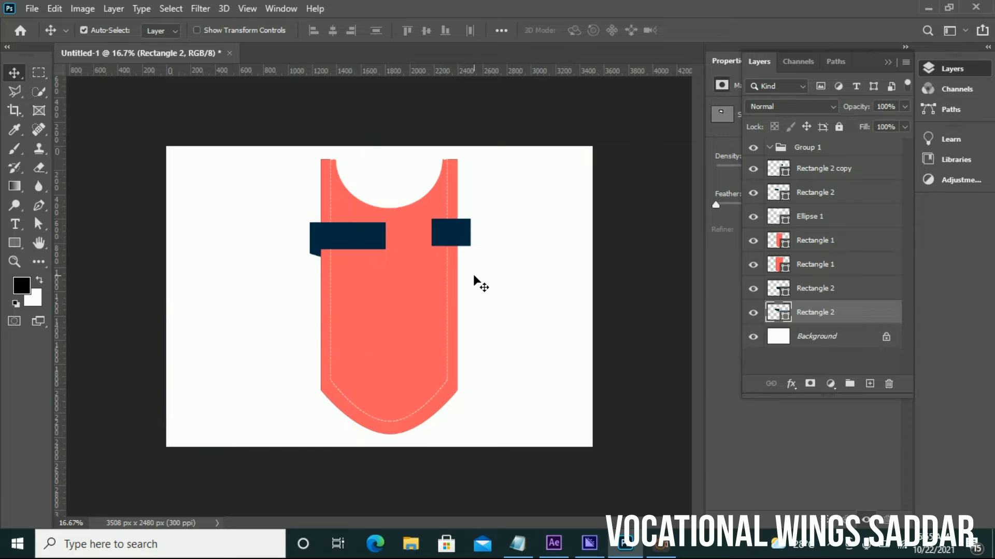
{"action": "left_click", "coordinate": [827, 295]}
{"action": "left_click", "coordinate": [830, 314]}
{"action": "left_click", "coordinate": [819, 292]}
{"action": "left_click", "coordinate": [753, 290]}
{"action": "left_click", "coordinate": [753, 289]}
{"action": "left_click", "coordinate": [754, 290]}
{"action": "left_click", "coordinate": [755, 289]}
{"action": "key", "text": "ctrl+e"}
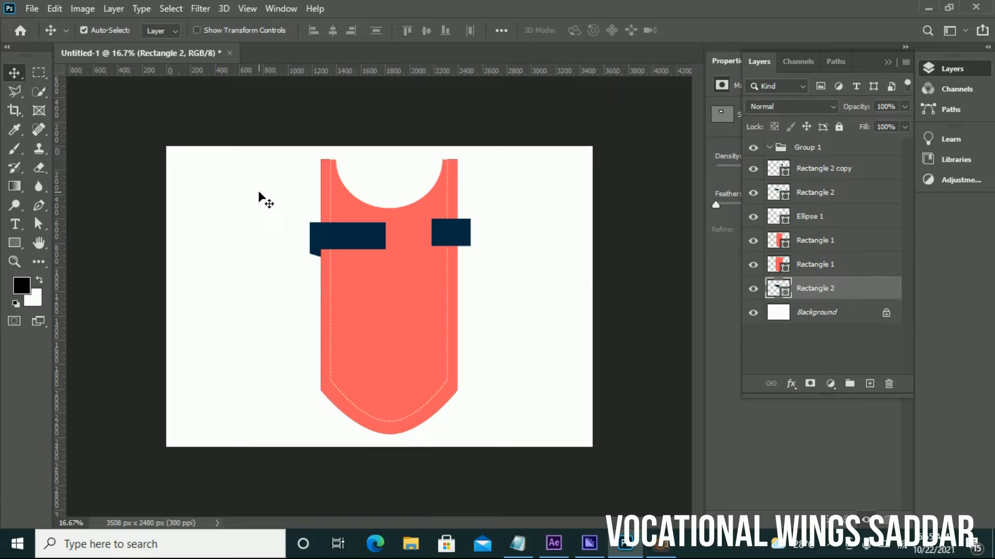
Step: Duplicate the navy rectangle on the right edge in place and distort the copy by pulling its lower-right corner down
{"action": "left_click", "coordinate": [453, 241]}
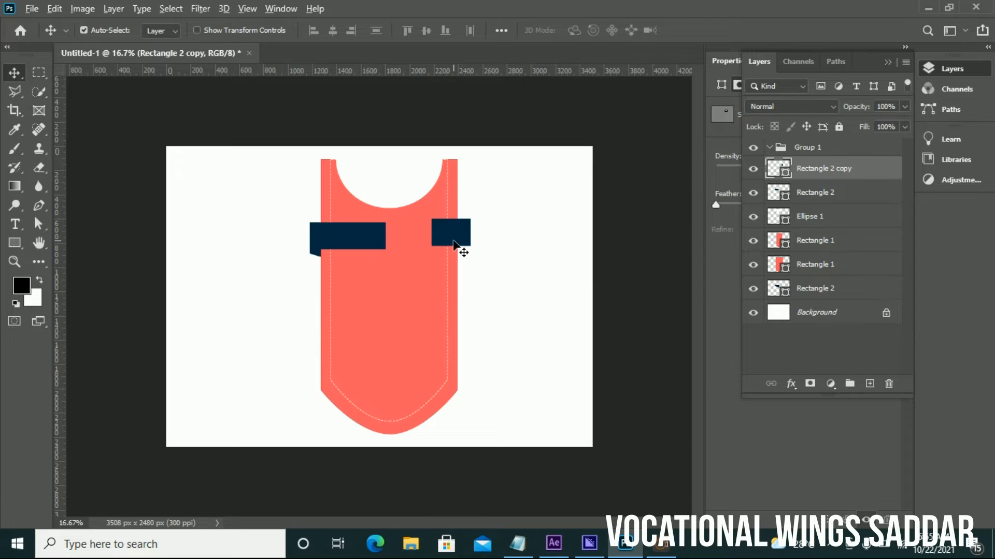
{"action": "key", "text": "ctrl+alt+t"}
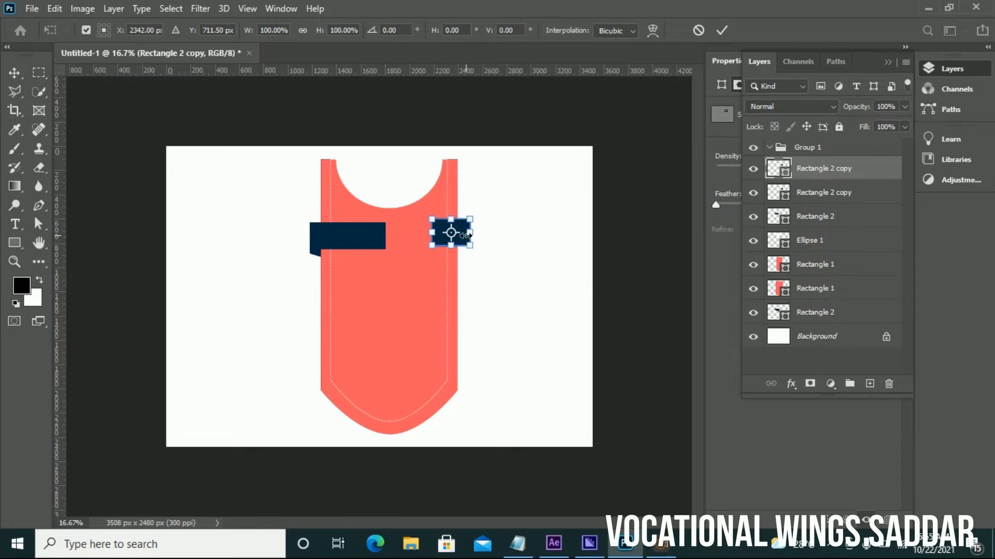
{"action": "right_click", "coordinate": [467, 247]}
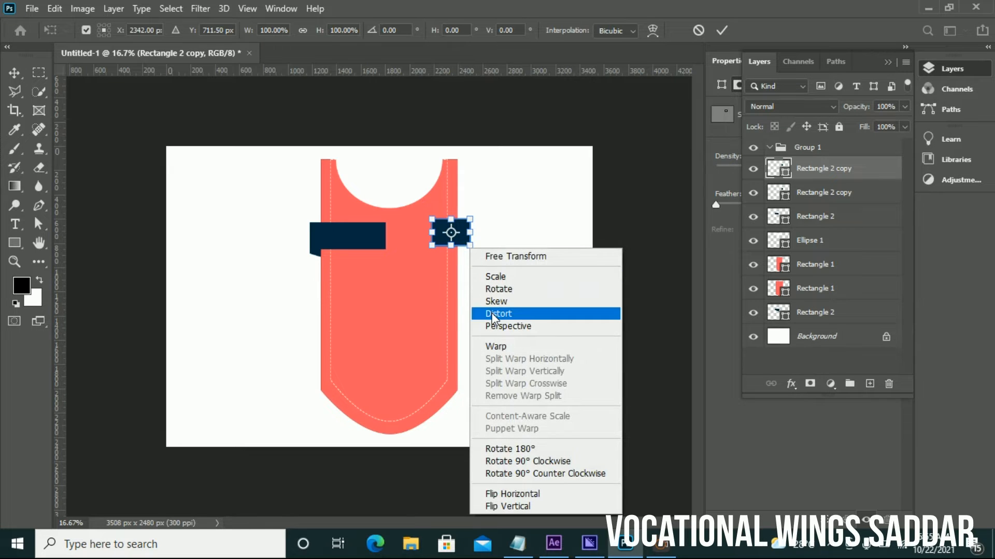
{"action": "left_click", "coordinate": [492, 314]}
{"action": "left_click_drag", "start_coordinate": [469, 247], "coordinate": [469, 257]}
{"action": "left_click", "coordinate": [721, 30]}
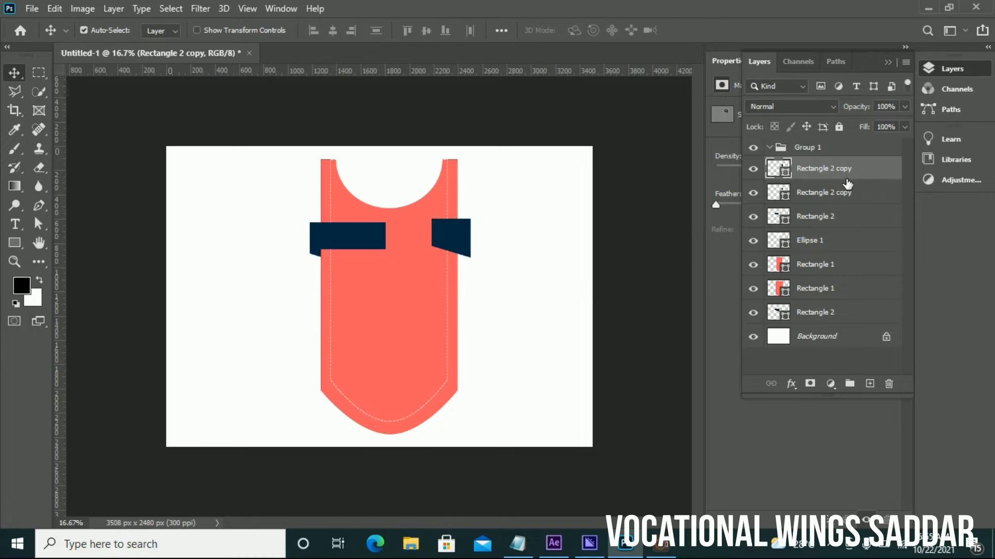
Step: Move the distorted right-hand copy beneath the coral shapes, directly above the Background, and select it on the canvas
{"action": "left_click_drag", "start_coordinate": [820, 172], "coordinate": [827, 327]}
{"action": "left_click", "coordinate": [471, 254]}
{"action": "left_click", "coordinate": [470, 254]}
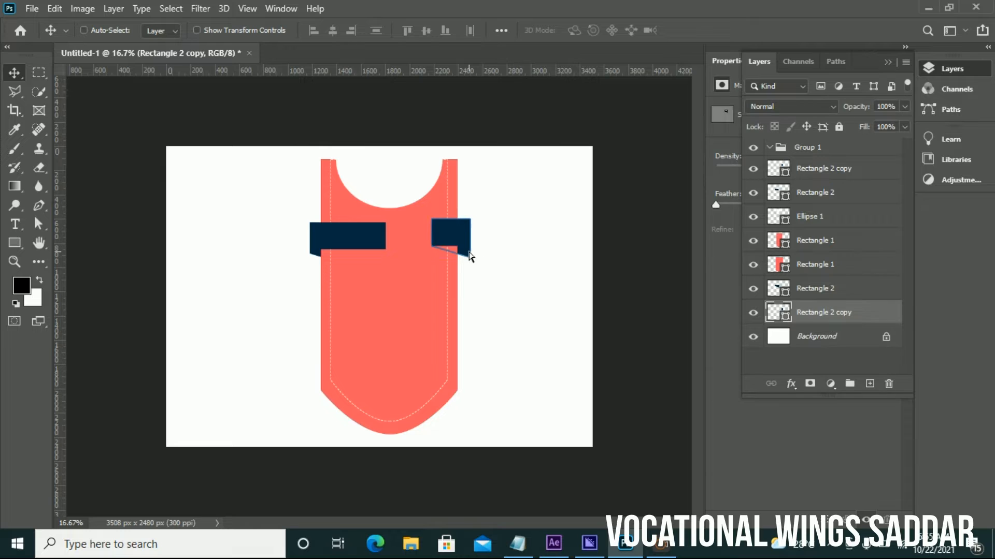
{"action": "key", "text": "ctrl+t"}
{"action": "left_click_drag", "start_coordinate": [470, 257], "coordinate": [468, 251]}
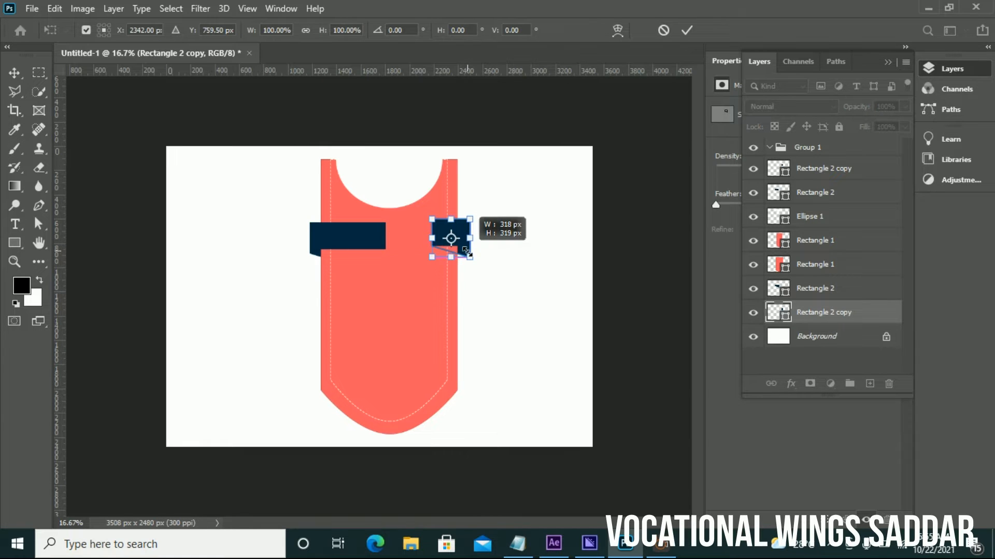
{"action": "left_click", "coordinate": [687, 30]}
{"action": "key", "text": "ctrl+t"}
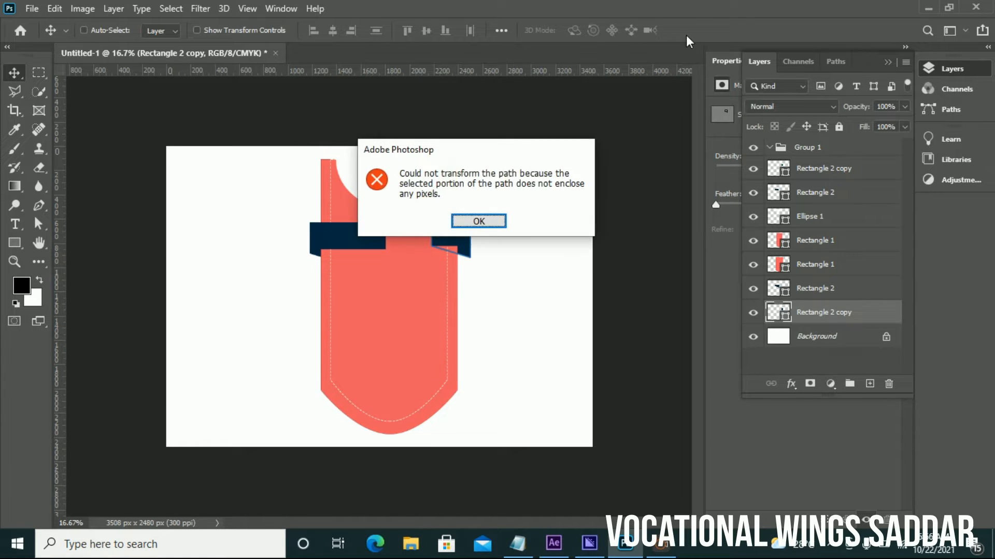
{"action": "left_click", "coordinate": [475, 219]}
{"action": "key", "text": "ctrl+t"}
{"action": "key", "text": "ctrl+plus"}
{"action": "key", "text": "ctrl+plus"}
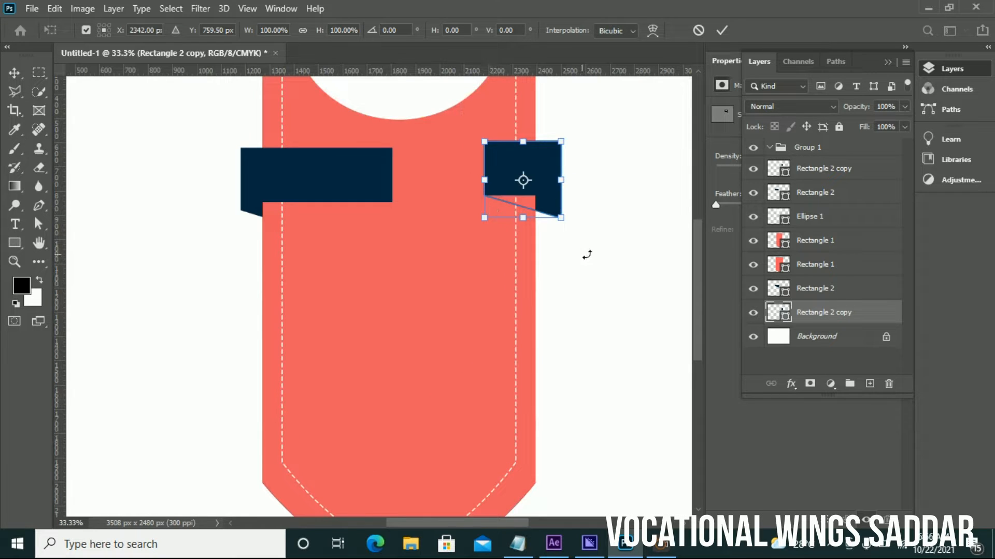
{"action": "mouse_move", "coordinate": [560, 217]}
{"action": "left_mouse_down"}
{"action": "mouse_move", "coordinate": [560, 205]}
{"action": "mouse_move", "coordinate": [561, 218]}
{"action": "left_mouse_up"}
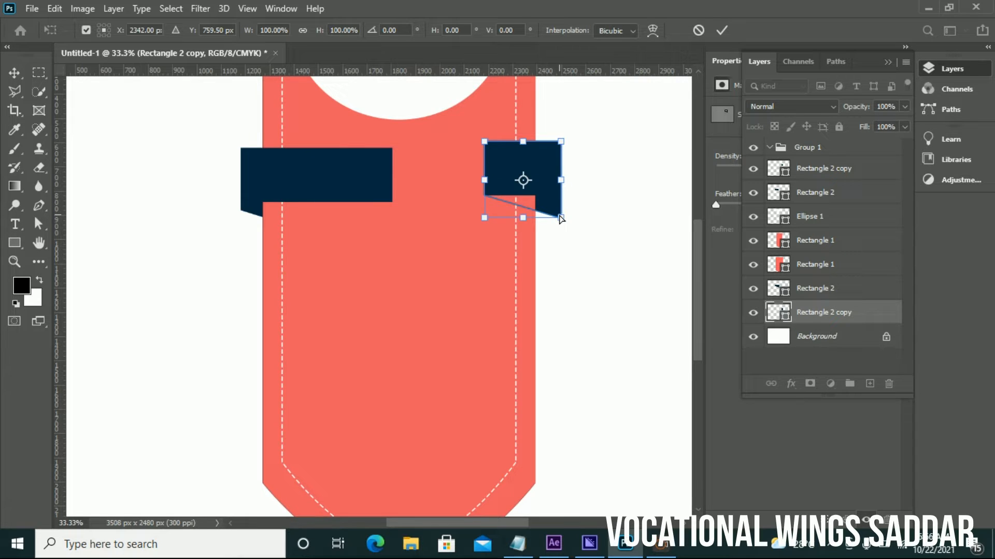
{"action": "left_click", "coordinate": [704, 30]}
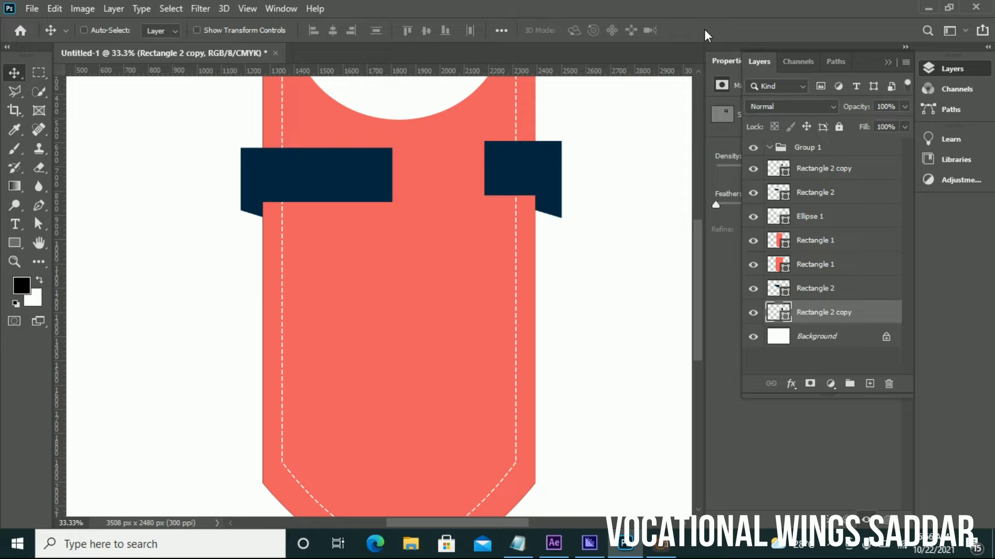
Step: Bring the distorted right-hand navy copy to the top of Group 1 and hide it to expose the straight rectangle
{"action": "key", "text": "ctrl+shift+bracketright"}
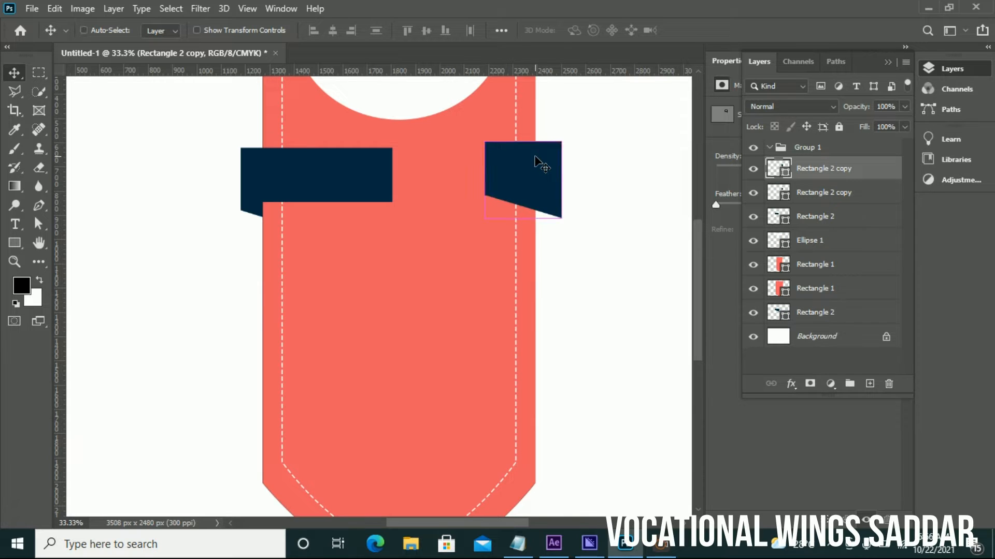
{"action": "key", "text": "ctrl+comma"}
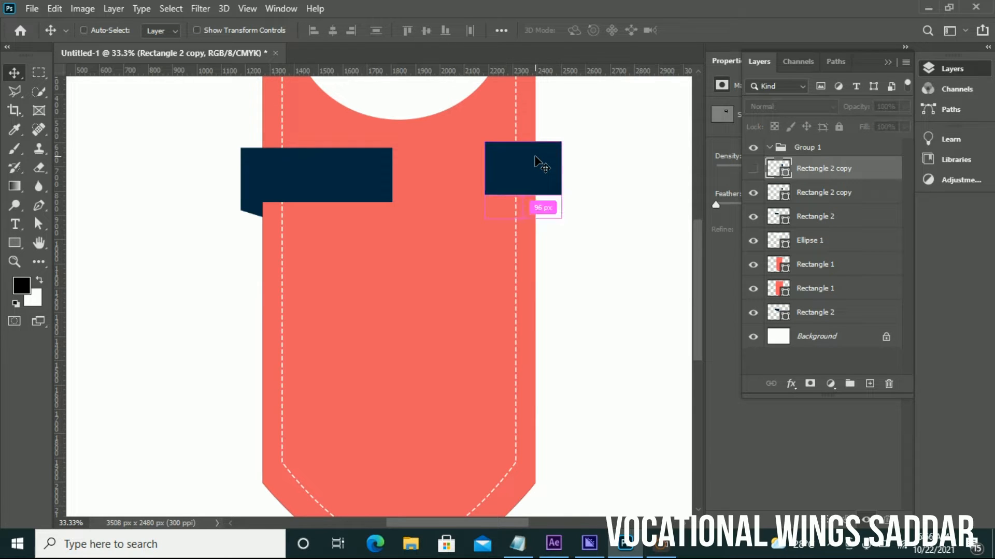
{"action": "left_click", "coordinate": [534, 182]}
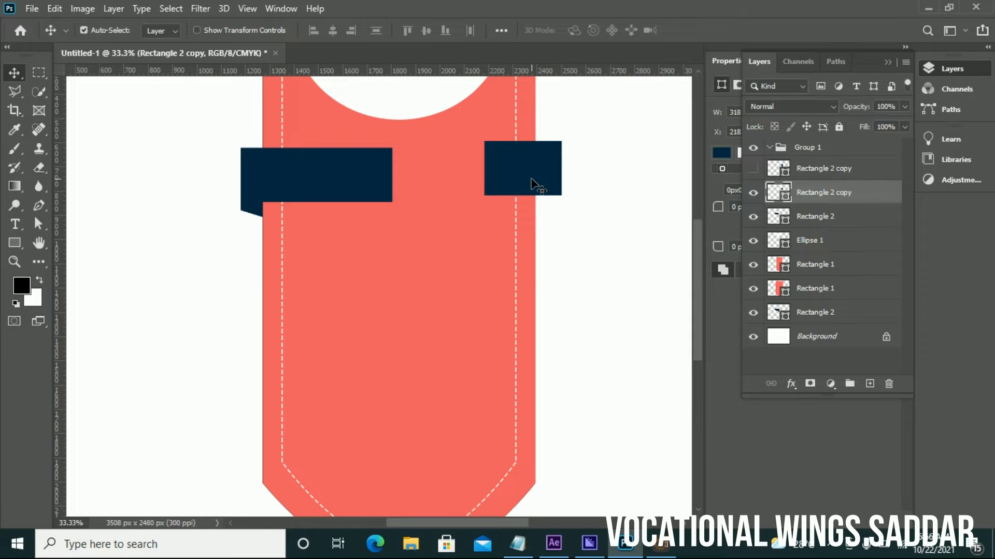
{"action": "left_click", "coordinate": [849, 169]}
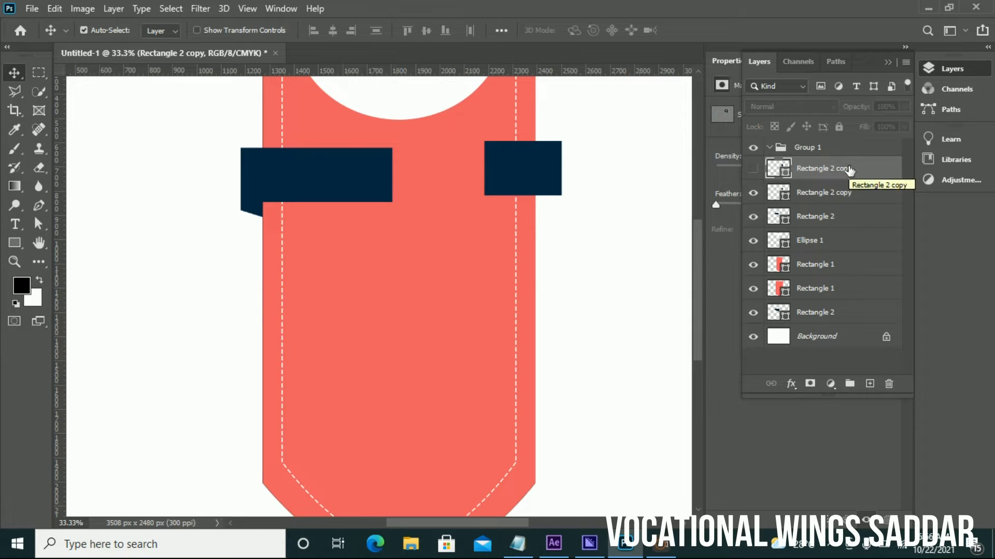
{"action": "key", "text": "t"}
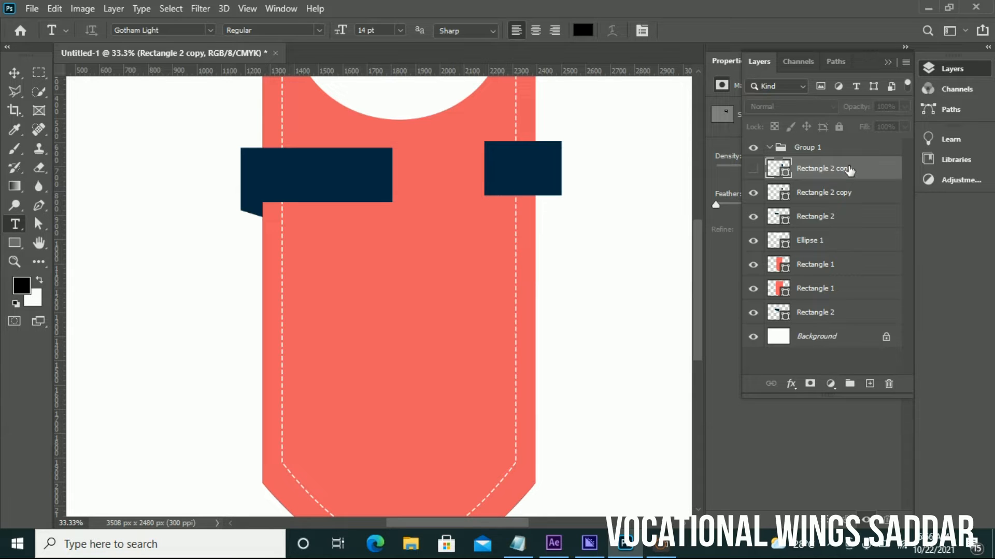
{"action": "key", "text": "v"}
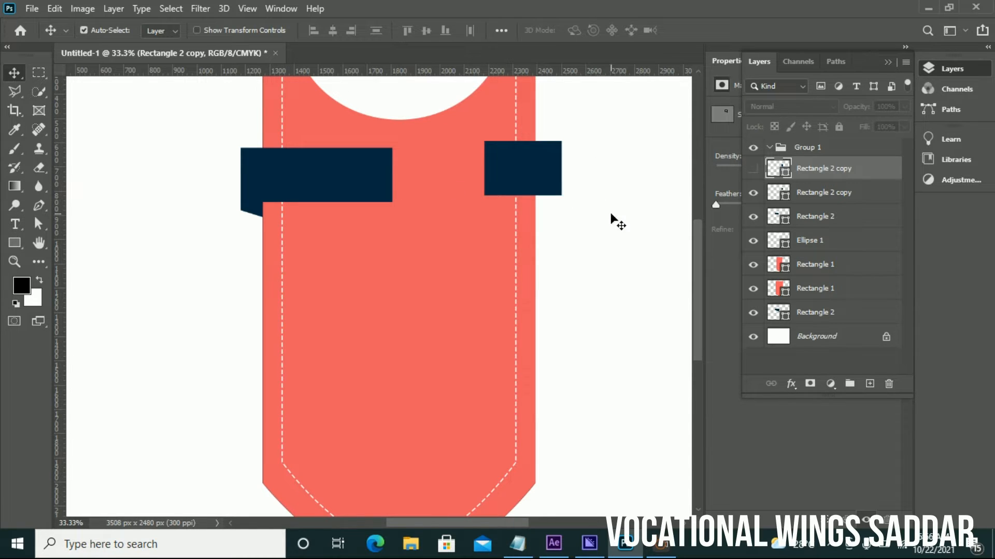
Step: Show the distorted right-hand copy again, shorten it to about 69.94% height and distort its lower-left corner slightly downwards
{"action": "left_click", "coordinate": [753, 168]}
{"action": "key", "text": "ctrl+t"}
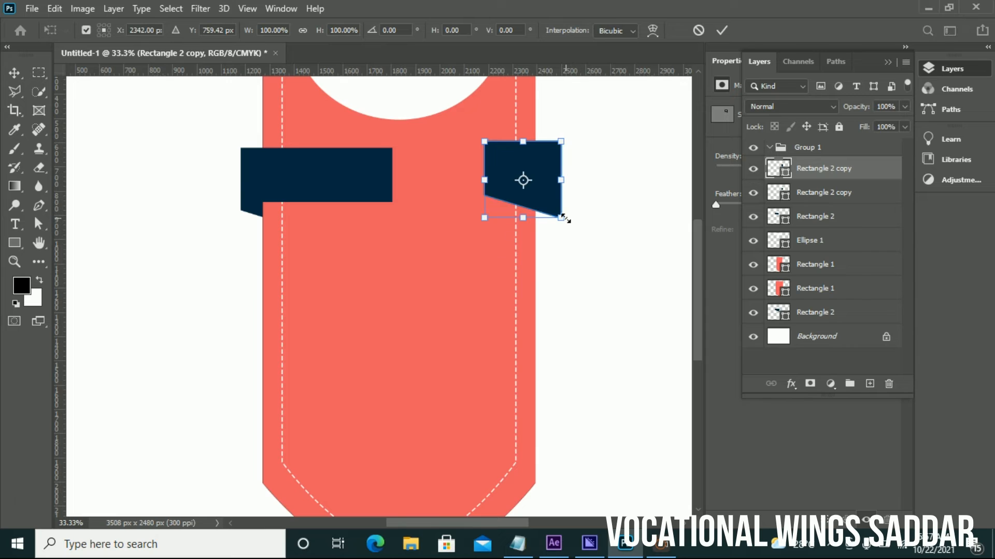
{"action": "left_click_drag", "start_coordinate": [564, 218], "coordinate": [562, 195]}
{"action": "right_click", "coordinate": [541, 187]}
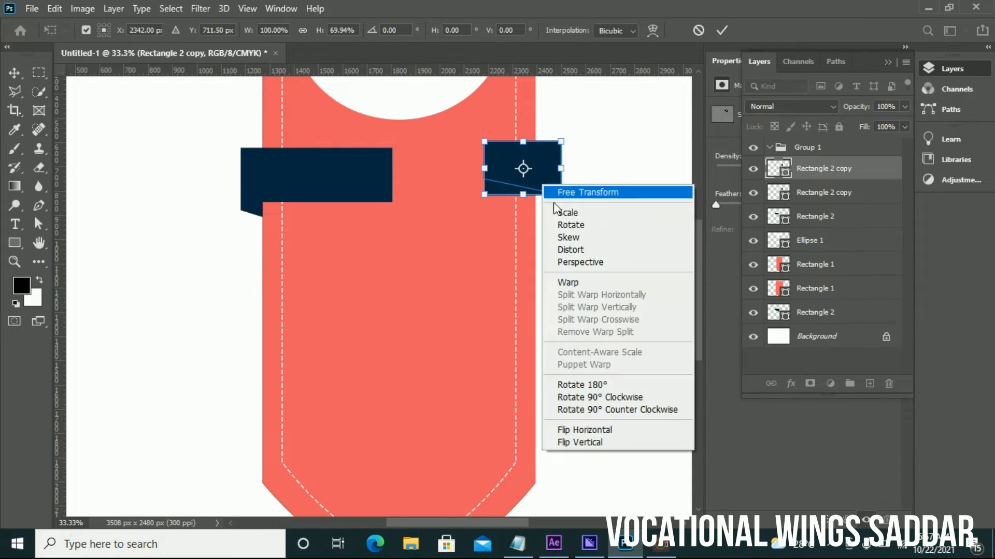
{"action": "left_click", "coordinate": [576, 247]}
{"action": "left_click_drag", "start_coordinate": [486, 197], "coordinate": [485, 209]}
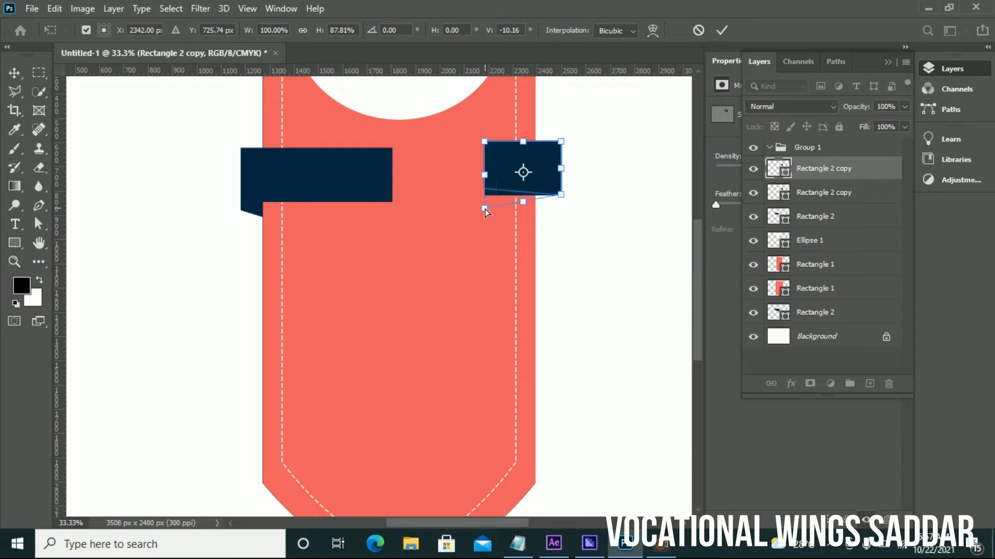
{"action": "left_click", "coordinate": [721, 29]}
Step: Delete both navy copies at the coral shape's right edge, the straight rectangle and the distorted one
{"action": "left_click", "coordinate": [753, 193]}
{"action": "left_click", "coordinate": [753, 193]}
{"action": "left_click", "coordinate": [753, 193]}
{"action": "left_click", "coordinate": [753, 196]}
{"action": "left_click", "coordinate": [810, 193]}
{"action": "key", "text": "Delete"}
{"action": "left_click", "coordinate": [808, 171]}
{"action": "left_click", "coordinate": [753, 171]}
{"action": "left_click", "coordinate": [753, 171]}
{"action": "key", "text": "Delete"}
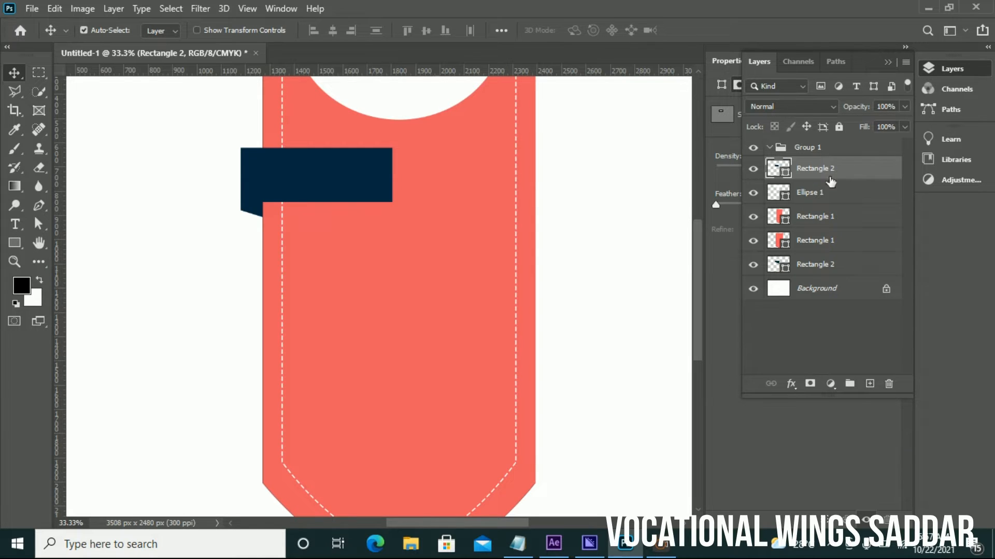
{"action": "left_click", "coordinate": [754, 170]}
{"action": "left_click", "coordinate": [754, 170]}
{"action": "left_click", "coordinate": [752, 265]}
{"action": "left_click", "coordinate": [752, 265]}
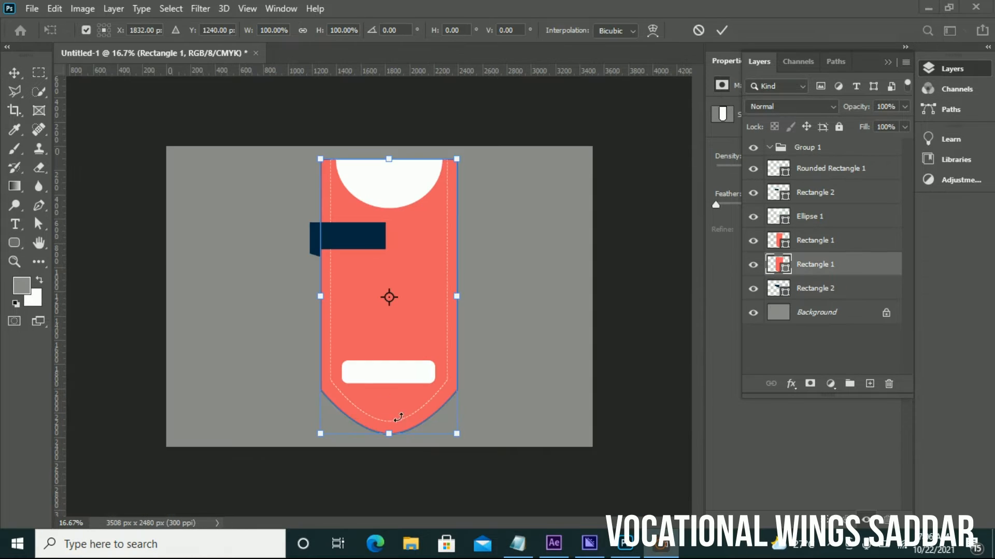
Step: Try to adjust the bottom edge of the inner coral shape with the dashed outline using Free Transform
{"action": "left_click", "coordinate": [318, 242]}
{"action": "key", "text": "Return"}
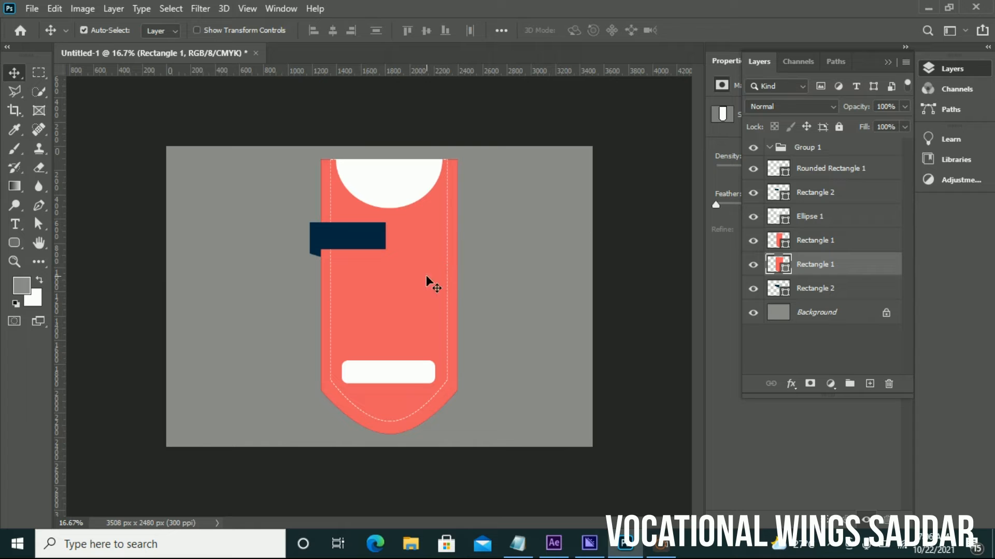
{"action": "left_click", "coordinate": [446, 291]}
{"action": "key", "text": "ctrl+t"}
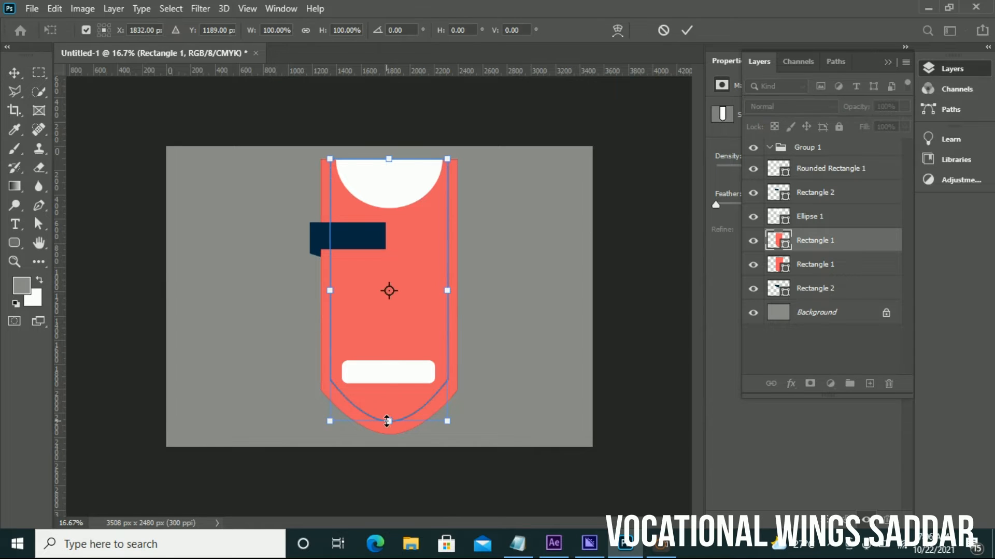
{"action": "left_click_drag", "start_coordinate": [388, 425], "coordinate": [389, 421]}
{"action": "left_click", "coordinate": [686, 30]}
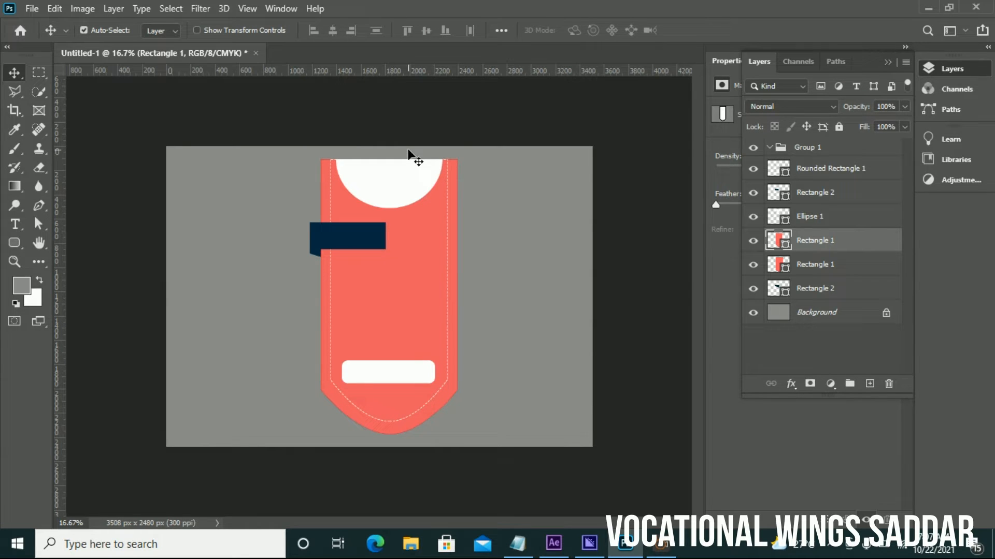
Step: Draw a wide horizontal rectangle about 822 × 157 px inside the stitch outline, just below the navy band
{"action": "left_click", "coordinate": [15, 242]}
{"action": "left_click", "coordinate": [80, 242]}
{"action": "mouse_move", "coordinate": [339, 253]}
{"action": "left_mouse_down"}
{"action": "mouse_move", "coordinate": [450, 277]}
{"action": "mouse_move", "coordinate": [440, 273]}
{"action": "left_mouse_up"}
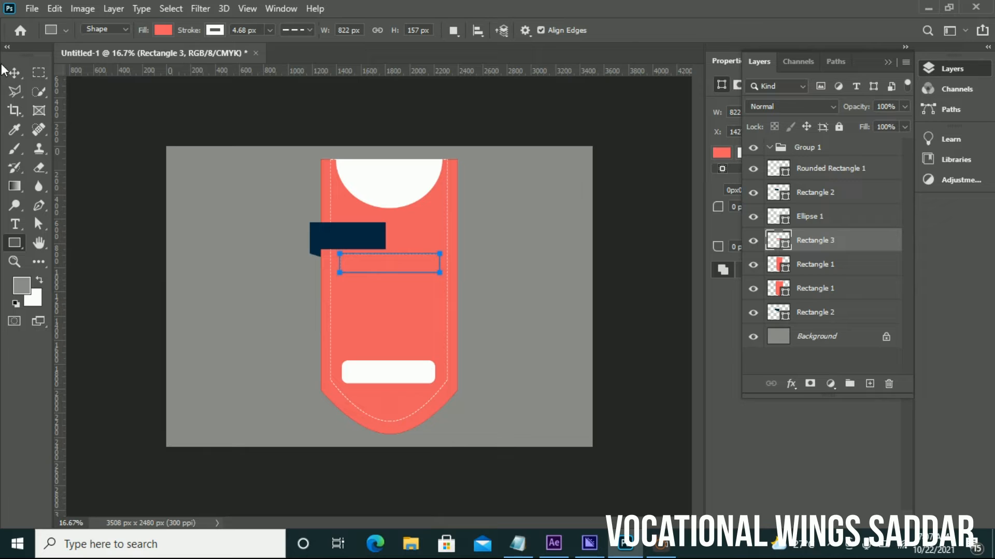
Step: Fill the new rectangle below the navy band with bright red, about #fd0e3b
{"action": "left_click", "coordinate": [161, 30]}
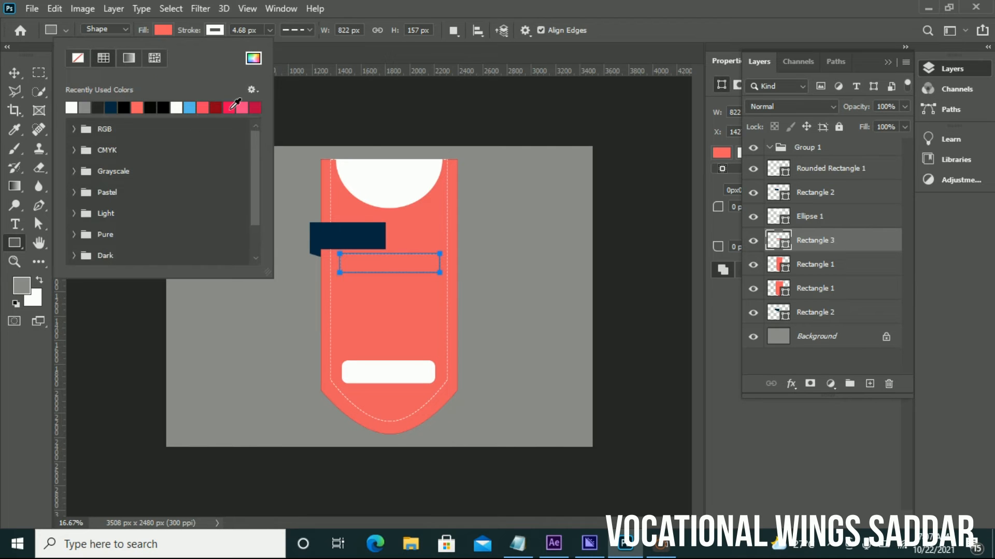
{"action": "left_click", "coordinate": [206, 107]}
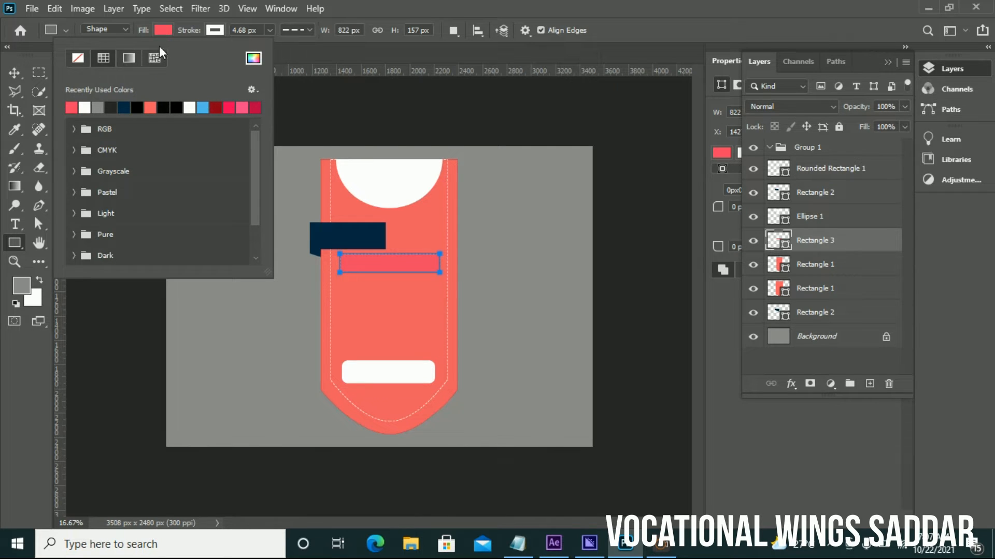
{"action": "left_click", "coordinate": [254, 65]}
{"action": "left_click_drag", "start_coordinate": [394, 280], "coordinate": [444, 279]}
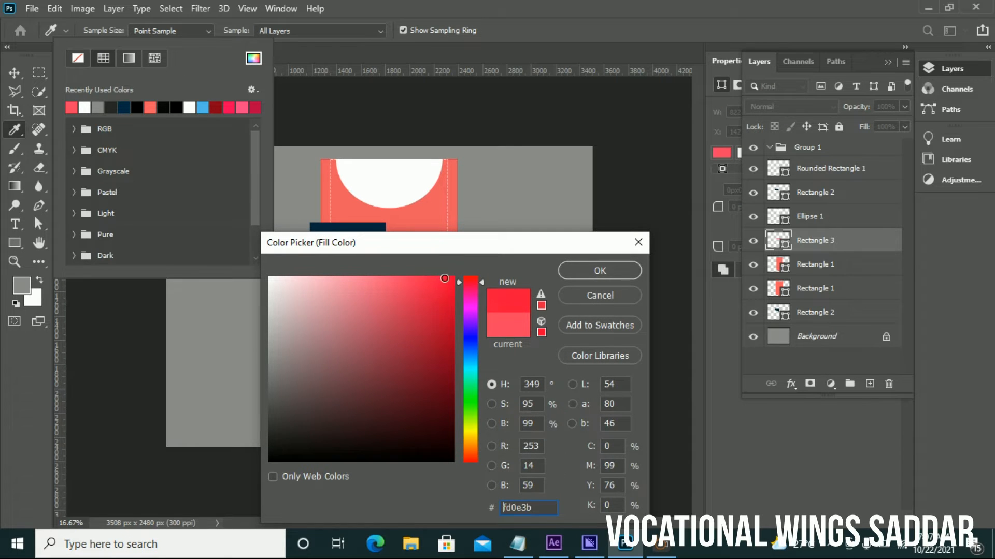
{"action": "left_click", "coordinate": [616, 271]}
Step: Duplicate the red rectangle three times downwards to form a column of four spaced bars above the white rounded rectangle
{"action": "left_click", "coordinate": [16, 74]}
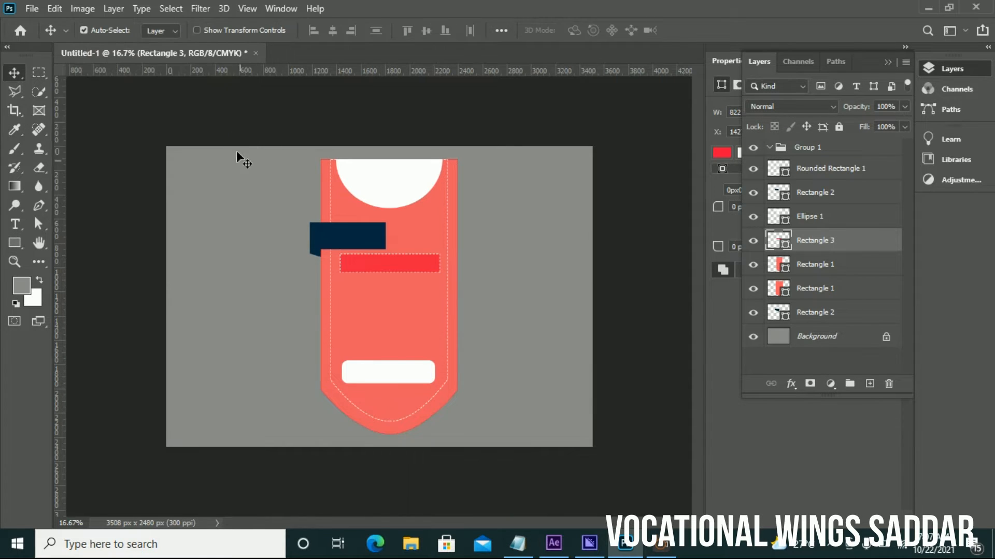
{"action": "left_click_drag", "start_coordinate": [393, 262], "coordinate": [392, 344], "text": "alt"}
{"action": "left_click", "coordinate": [652, 217]}
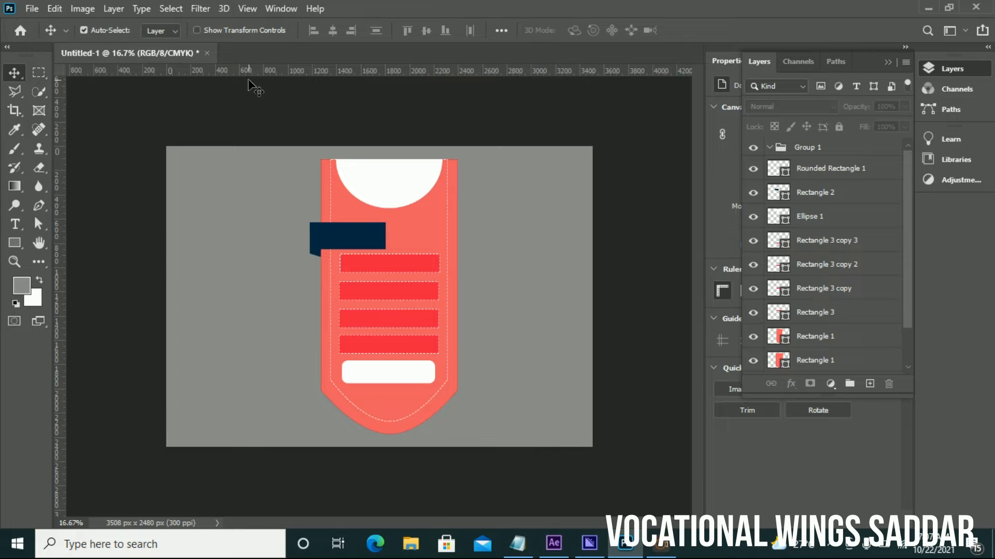
Step: Select both Rectangle 2 layers, the navy band and its fold, and nudge them together slightly upwards, away from the red bars
{"action": "left_click", "coordinate": [344, 244]}
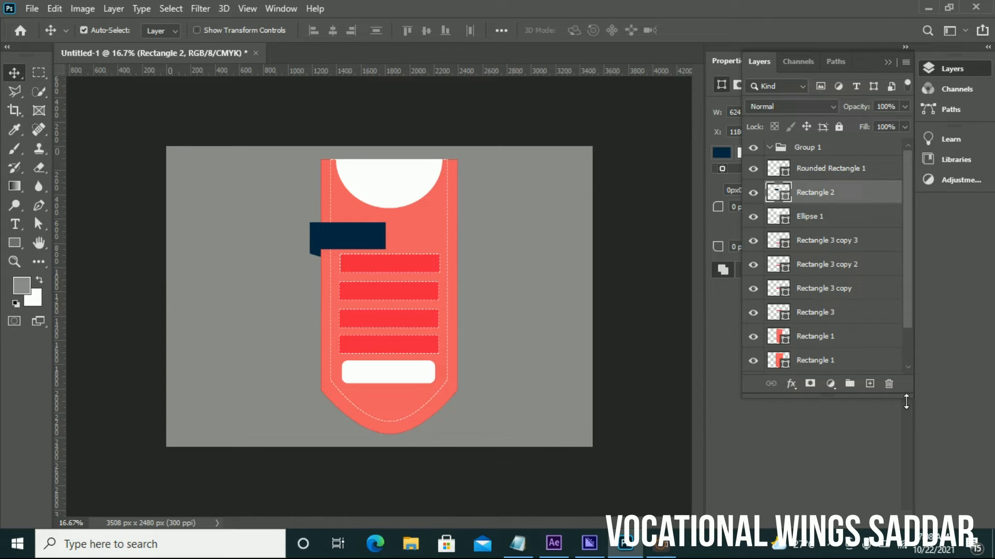
{"action": "left_click_drag", "start_coordinate": [911, 396], "coordinate": [911, 445]}
{"action": "left_click", "coordinate": [860, 385], "text": "ctrl"}
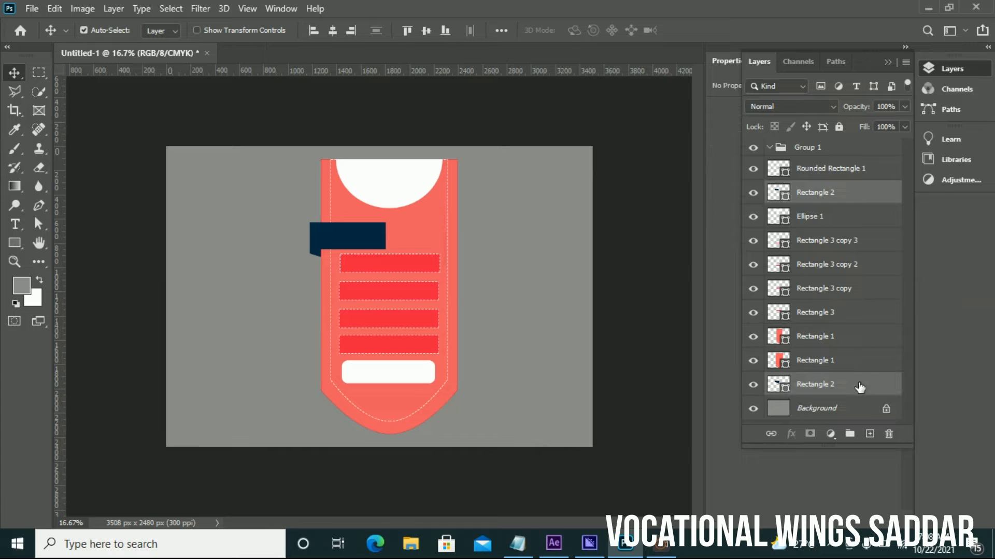
{"action": "key", "text": "shift+Up"}
{"action": "key", "text": "shift+Up"}
{"action": "key", "text": "shift+Up"}
{"action": "key", "text": "shift+Up"}
{"action": "key", "text": "shift+Up"}
{"action": "key", "text": "shift+Up"}
{"action": "key", "text": "shift+Up"}
{"action": "key", "text": "shift+Up"}
{"action": "key", "text": "shift+Up"}
{"action": "key", "text": "shift+Up"}
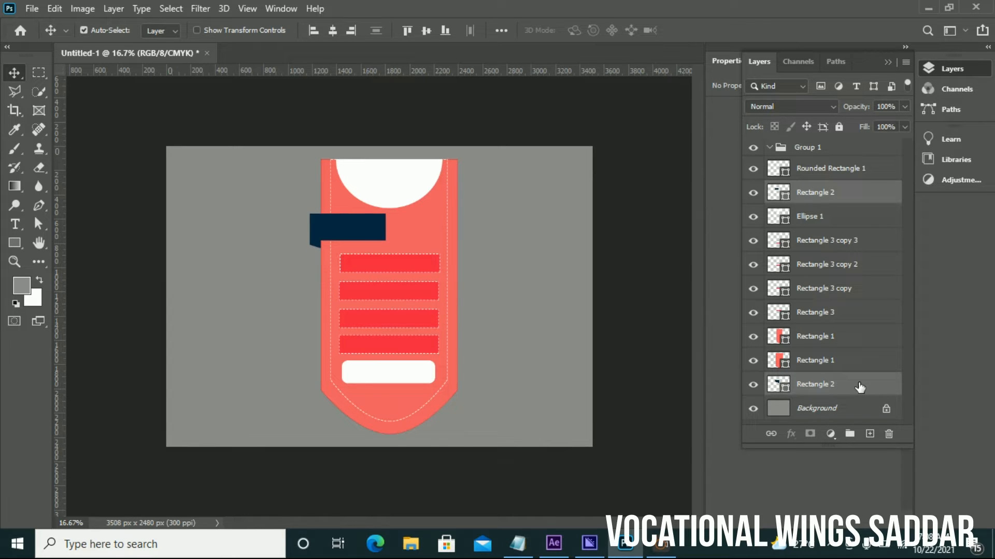
Step: Start a text line on the grey background beside the coral shape and set its colour to bright red
{"action": "left_click", "coordinate": [15, 223]}
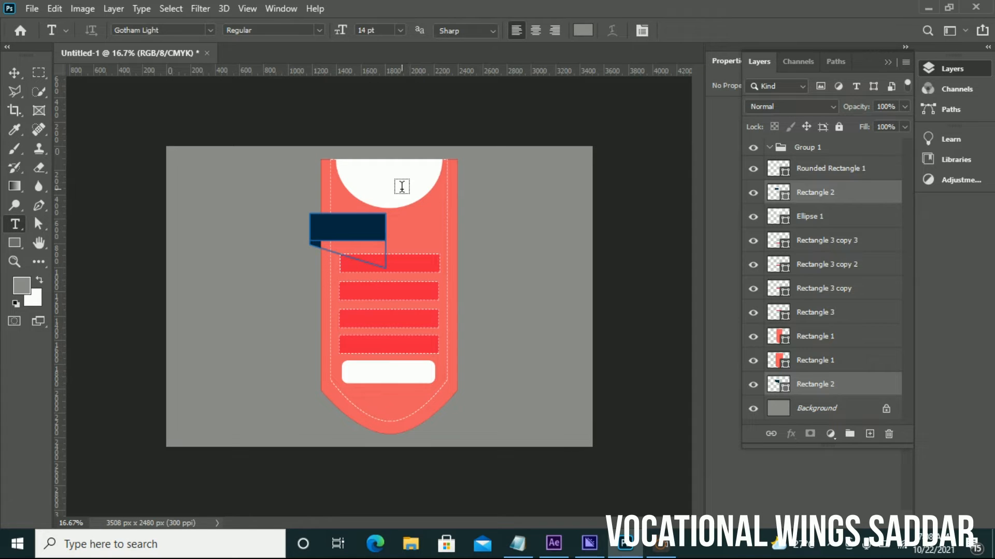
{"action": "left_click", "coordinate": [510, 237]}
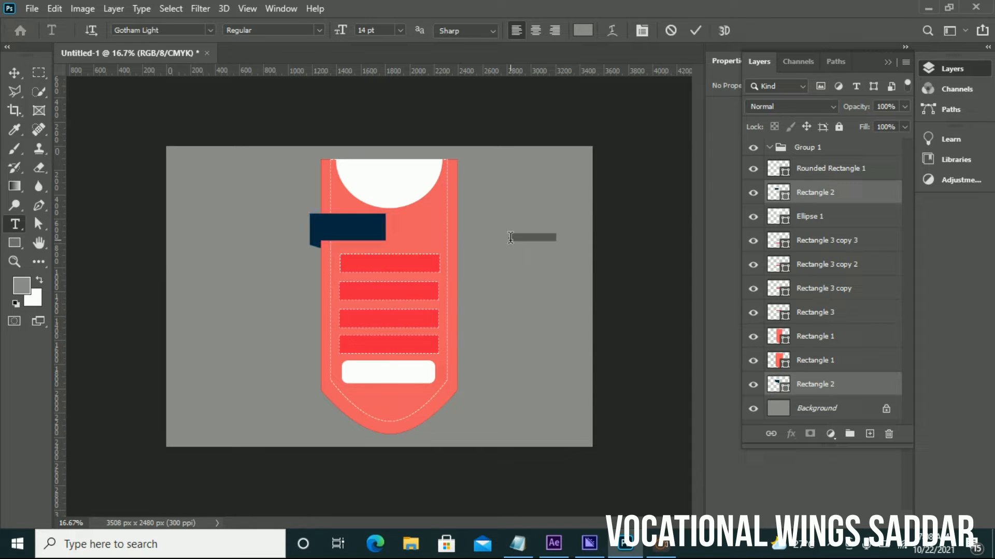
{"action": "key", "text": "ctrl+a"}
{"action": "left_click", "coordinate": [582, 31]}
{"action": "left_click_drag", "start_coordinate": [565, 254], "coordinate": [682, 322]}
{"action": "left_click", "coordinate": [356, 266]}
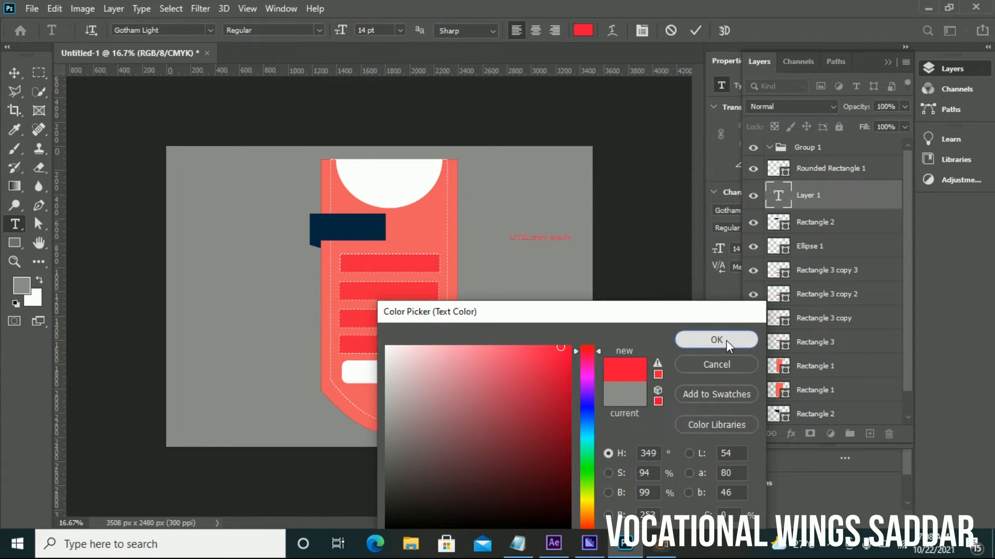
{"action": "left_click", "coordinate": [716, 340]}
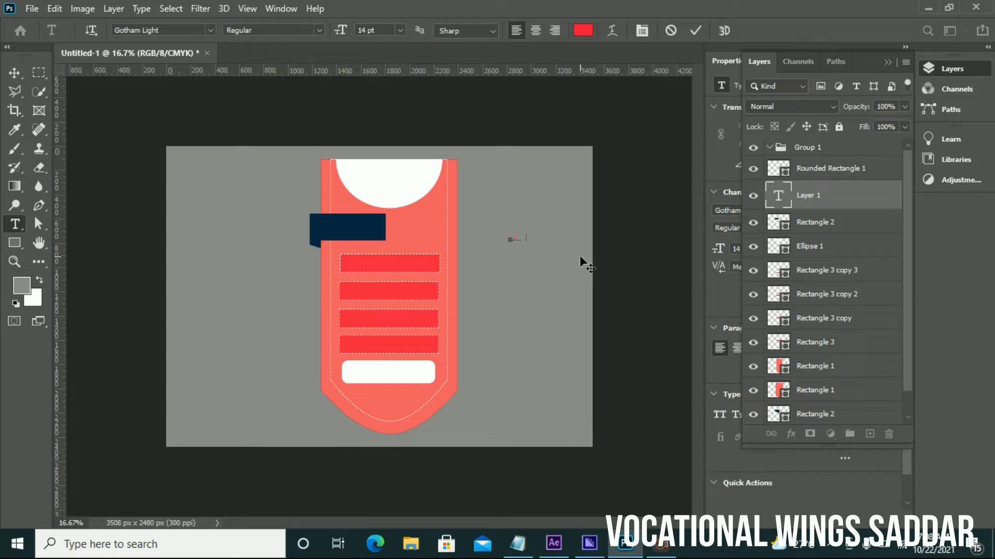
Step: Enter the text LITE beside the coral shape and set its font size to 30 pt
{"action": "left_click", "coordinate": [642, 30]}
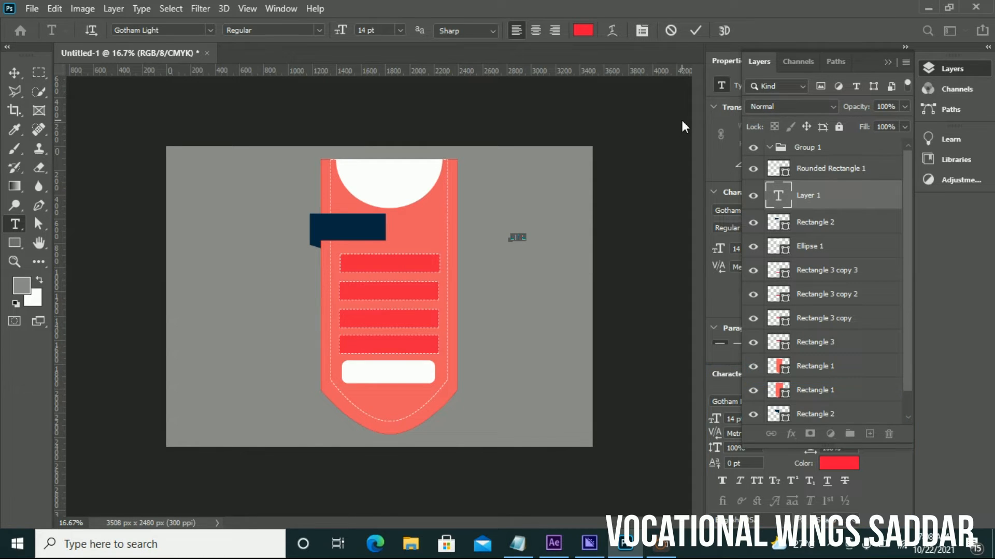
{"action": "left_click", "coordinate": [399, 30]}
{"action": "left_click", "coordinate": [374, 193]}
{"action": "left_click", "coordinate": [400, 30]}
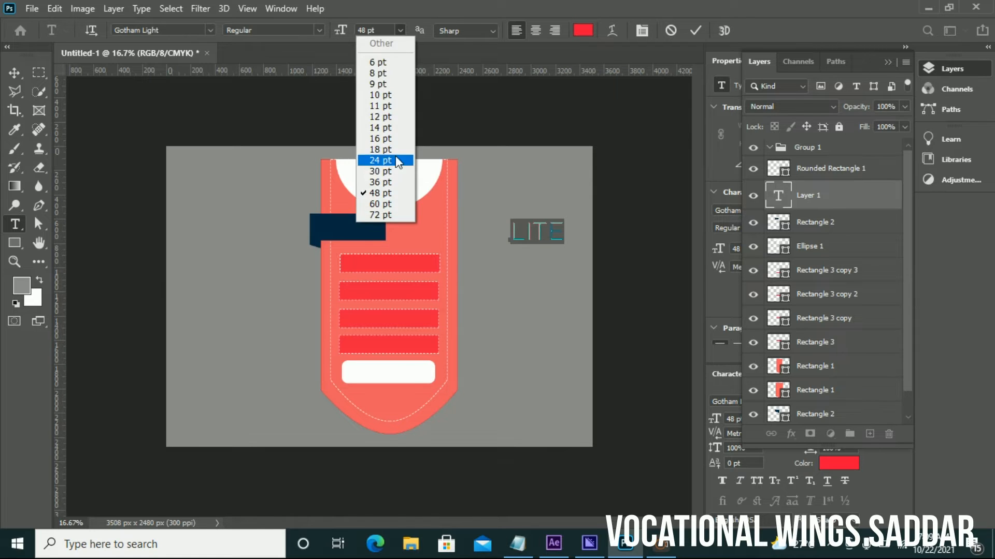
{"action": "left_click", "coordinate": [396, 157]}
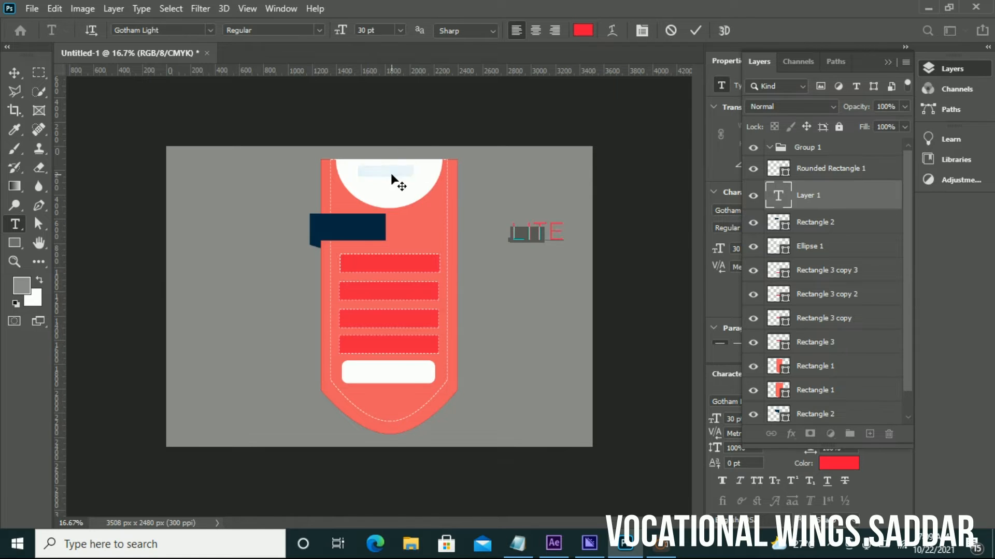
Step: Set the LITE text's tracking to 200 and change its font to Century Gothic Bold
{"action": "left_click", "coordinate": [727, 61]}
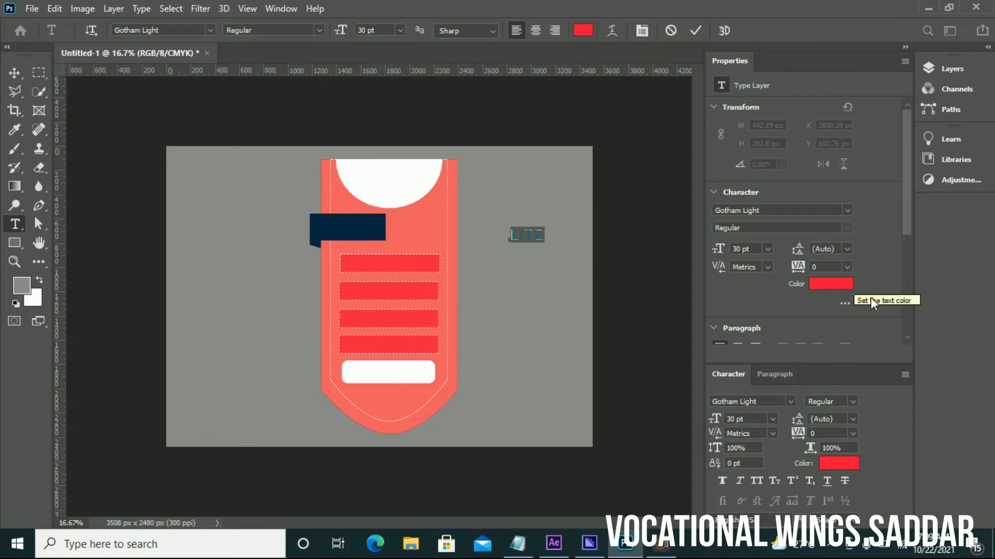
{"action": "left_click", "coordinate": [846, 267]}
{"action": "left_click", "coordinate": [838, 427]}
{"action": "left_click", "coordinate": [846, 267]}
{"action": "left_click", "coordinate": [837, 438]}
{"action": "left_click", "coordinate": [790, 210]}
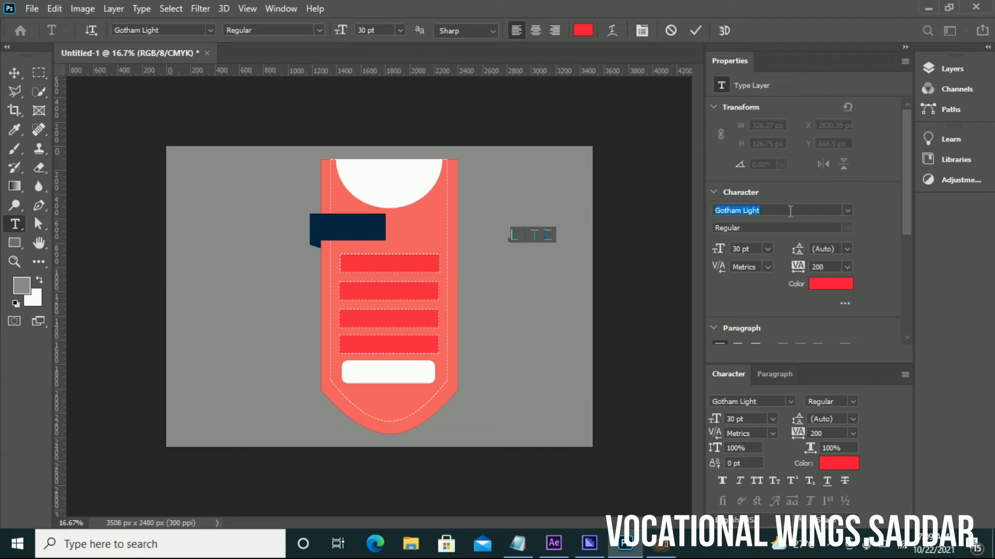
{"action": "left_click", "coordinate": [847, 210]}
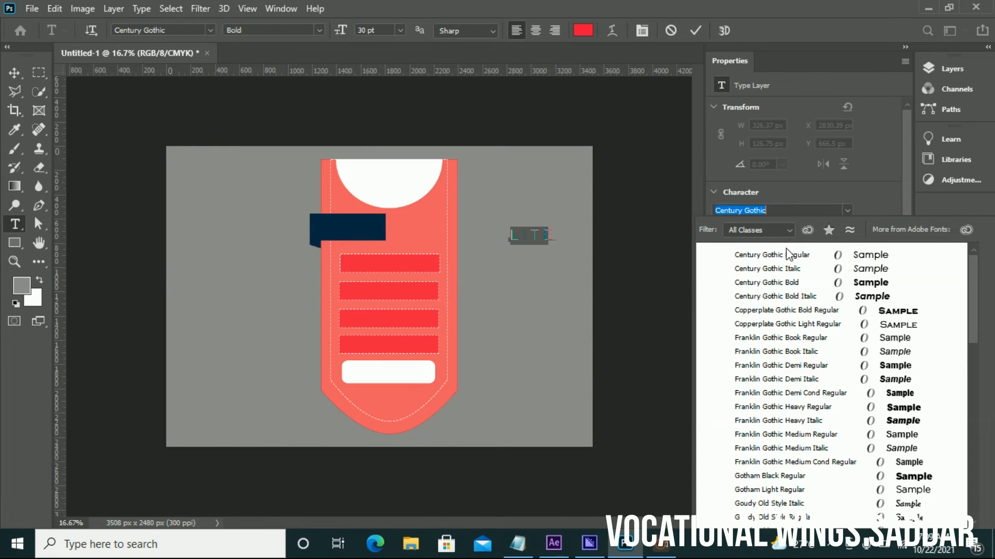
{"action": "left_click", "coordinate": [799, 282]}
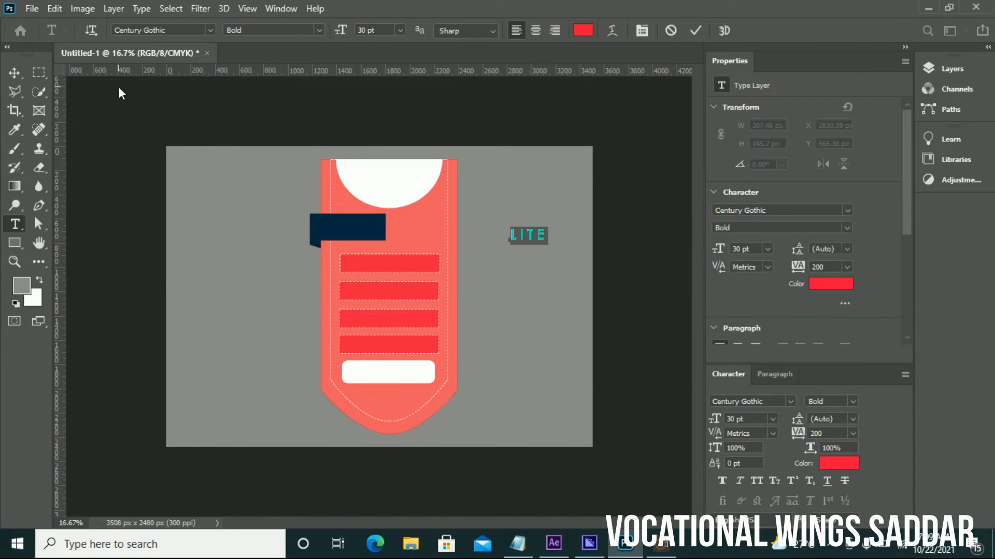
Step: Move the LITE text into the middle of the white half-circle of the coral tag
{"action": "left_click", "coordinate": [14, 72]}
{"action": "left_click_drag", "start_coordinate": [489, 229], "coordinate": [391, 191]}
{"action": "left_click", "coordinate": [391, 194]}
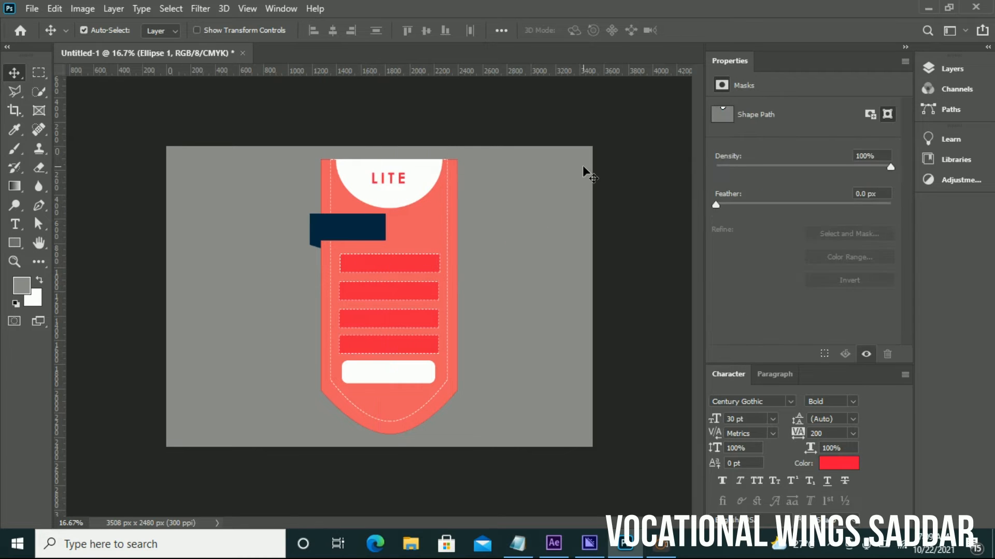
Step: Draw a horizontal line above LITE inside the white half-circle and set the shape's stroke colour to red
{"action": "left_click", "coordinate": [14, 242]}
{"action": "left_click", "coordinate": [62, 294]}
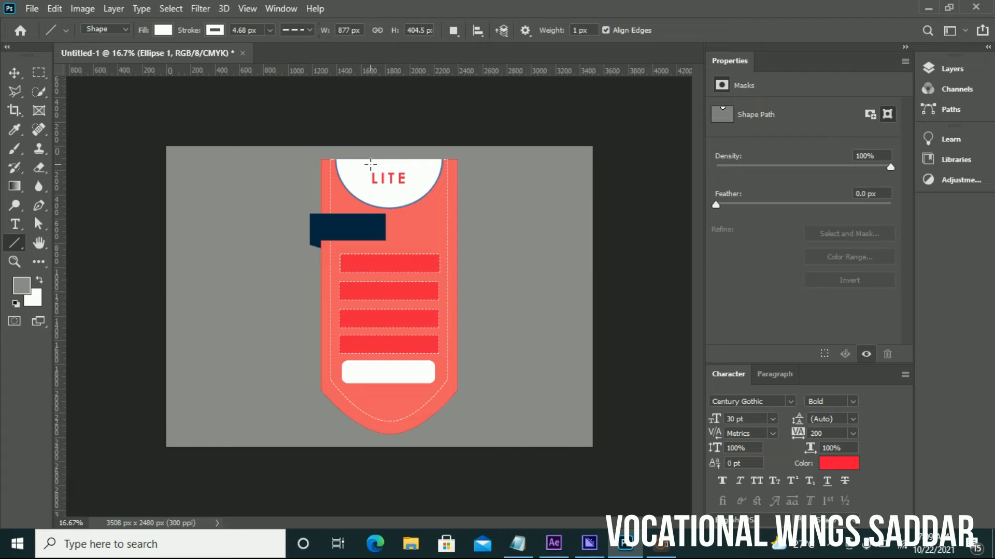
{"action": "left_click_drag", "start_coordinate": [360, 167], "coordinate": [429, 168]}
{"action": "left_click", "coordinate": [165, 34]}
{"action": "left_click", "coordinate": [215, 31]}
{"action": "left_click", "coordinate": [138, 106]}
{"action": "left_click", "coordinate": [339, 7]}
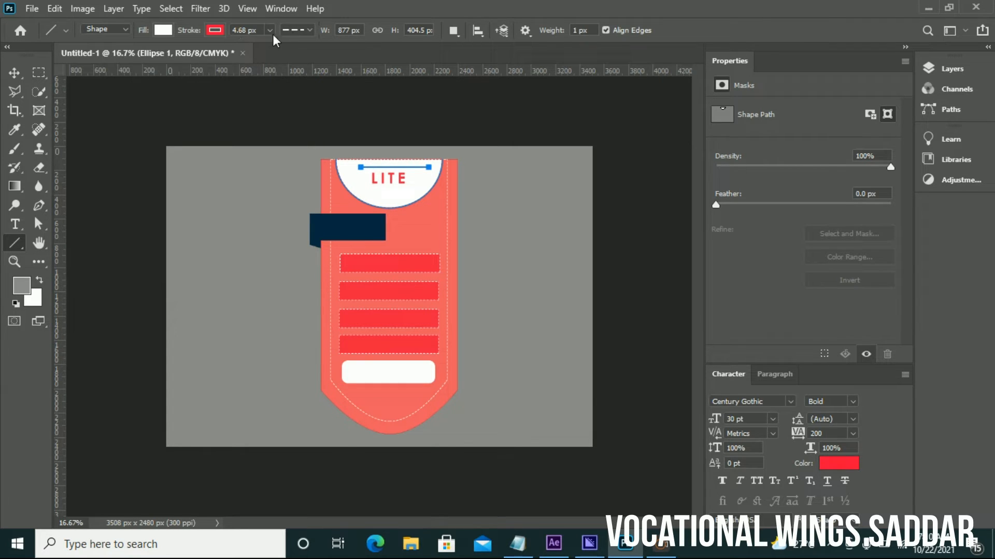
Step: Draw a horizontal line about 737 px wide on the grey background beside the navy band
{"action": "left_click", "coordinate": [14, 73]}
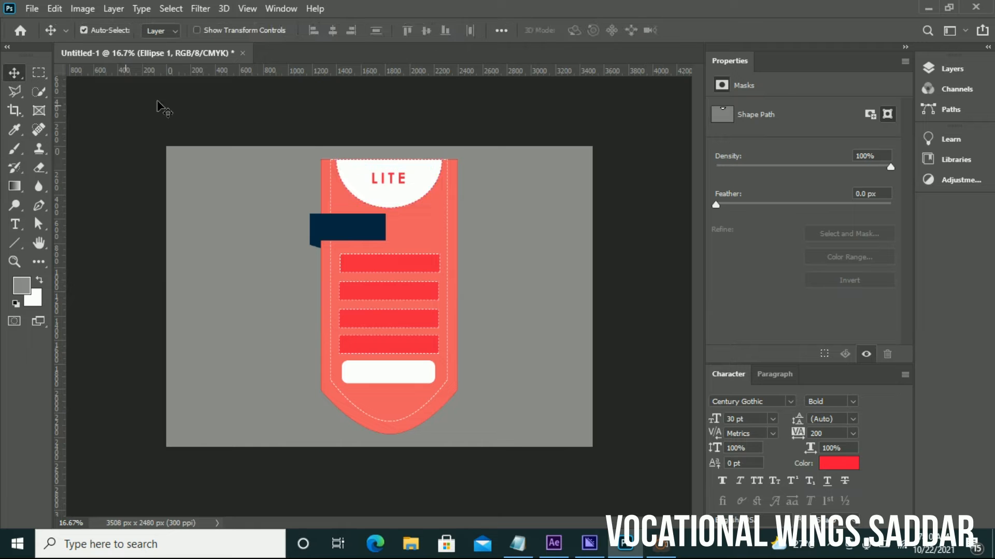
{"action": "left_click", "coordinate": [977, 72]}
{"action": "mouse_move", "coordinate": [870, 251]}
{"action": "left_mouse_down"}
{"action": "mouse_move", "coordinate": [886, 167]}
{"action": "mouse_move", "coordinate": [853, 244]}
{"action": "left_mouse_up"}
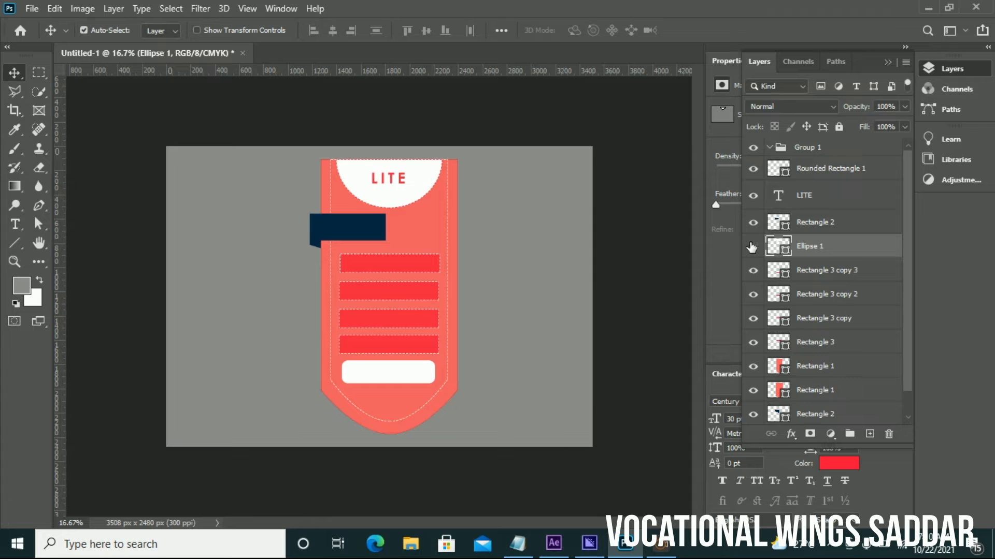
{"action": "left_click", "coordinate": [23, 244]}
{"action": "left_click_drag", "start_coordinate": [488, 270], "coordinate": [611, 271]}
{"action": "key", "text": "ctrl+z"}
{"action": "left_click_drag", "start_coordinate": [195, 236], "coordinate": [285, 236]}
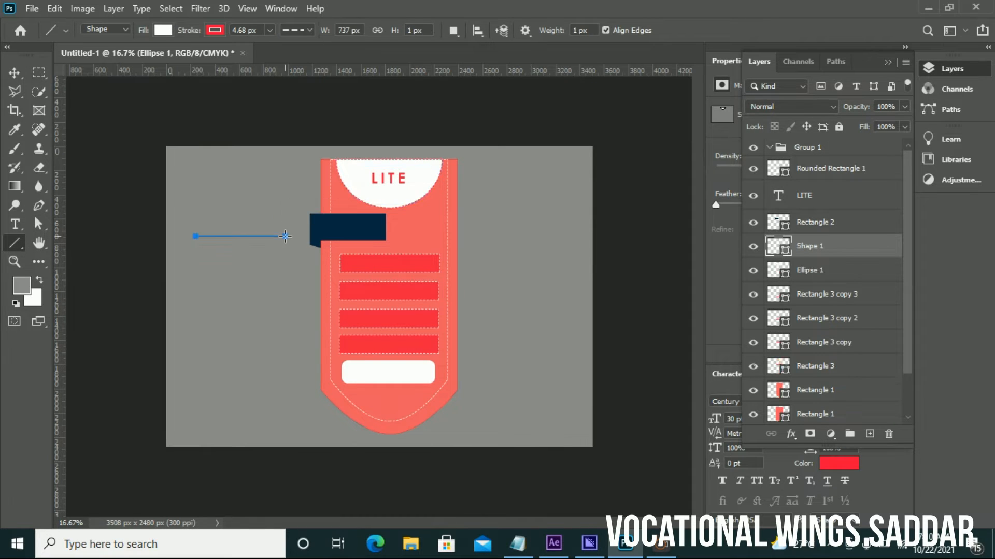
Step: Hide the Shape 1 line layer and delete it
{"action": "left_click", "coordinate": [14, 73]}
{"action": "left_click", "coordinate": [672, 182]}
{"action": "left_click", "coordinate": [753, 246]}
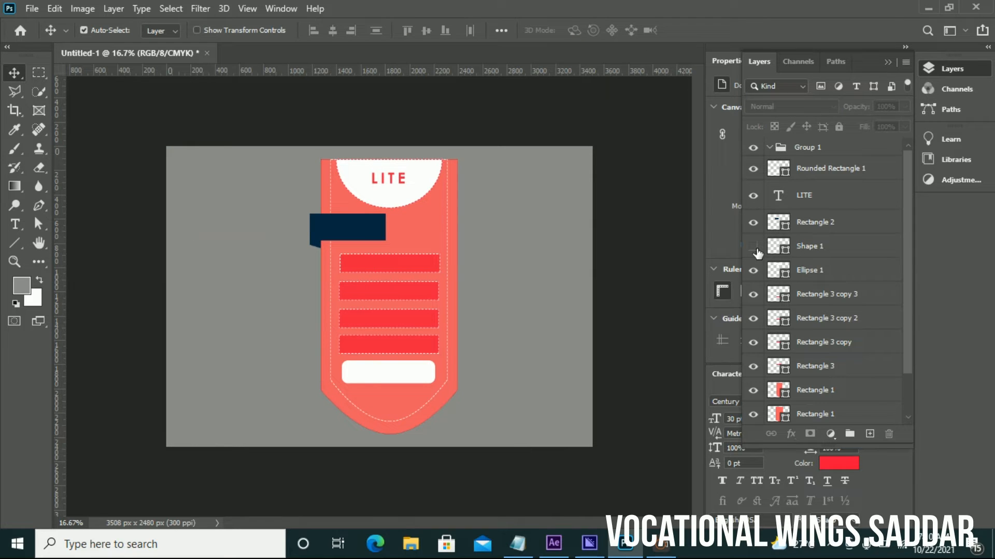
{"action": "double_click", "coordinate": [810, 246]}
{"action": "key", "text": "Escape"}
{"action": "key", "text": "Delete"}
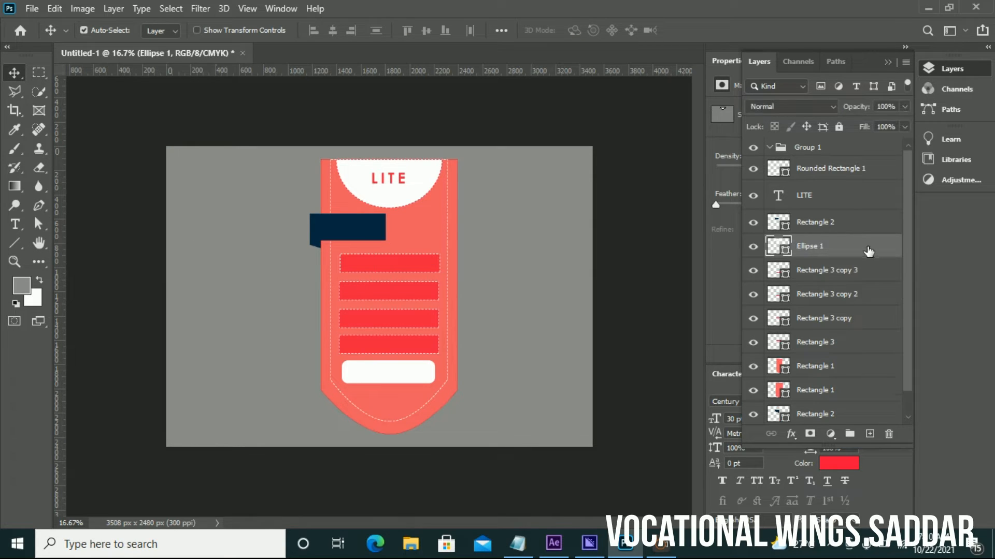
Step: Draw a flat rectangle about 709 by 25 px on the grey background beside the navy band and fill it light red
{"action": "right_click", "coordinate": [22, 249]}
{"action": "left_click", "coordinate": [67, 241]}
{"action": "left_click_drag", "start_coordinate": [182, 234], "coordinate": [268, 237]}
{"action": "left_click", "coordinate": [148, 82]}
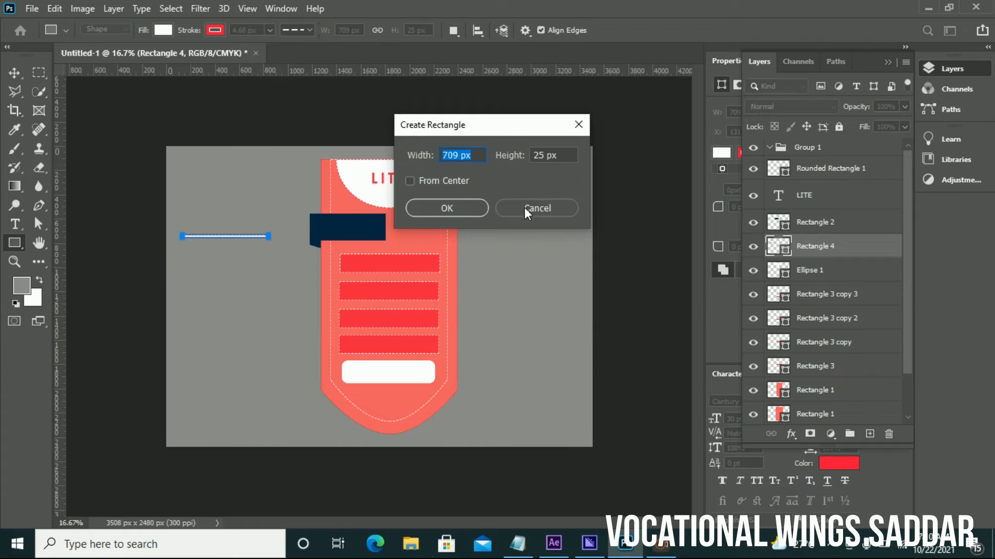
{"action": "left_click", "coordinate": [526, 210]}
{"action": "left_click", "coordinate": [163, 30]}
{"action": "left_click", "coordinate": [97, 107]}
{"action": "key", "text": "Escape"}
{"action": "key", "text": "v"}
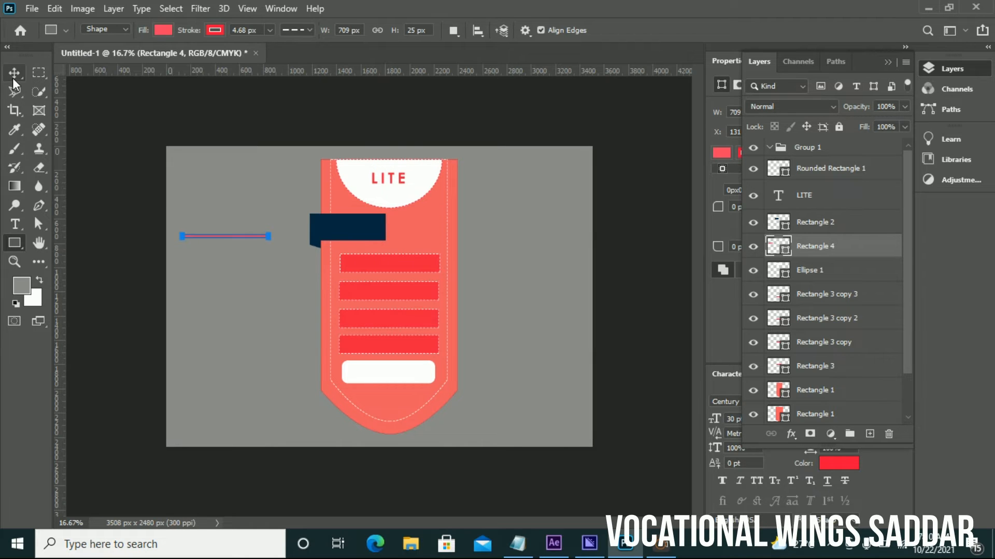
Step: Transform the flat light red rectangle into a thinner line about 13 px high
{"action": "key", "text": "ctrl+t"}
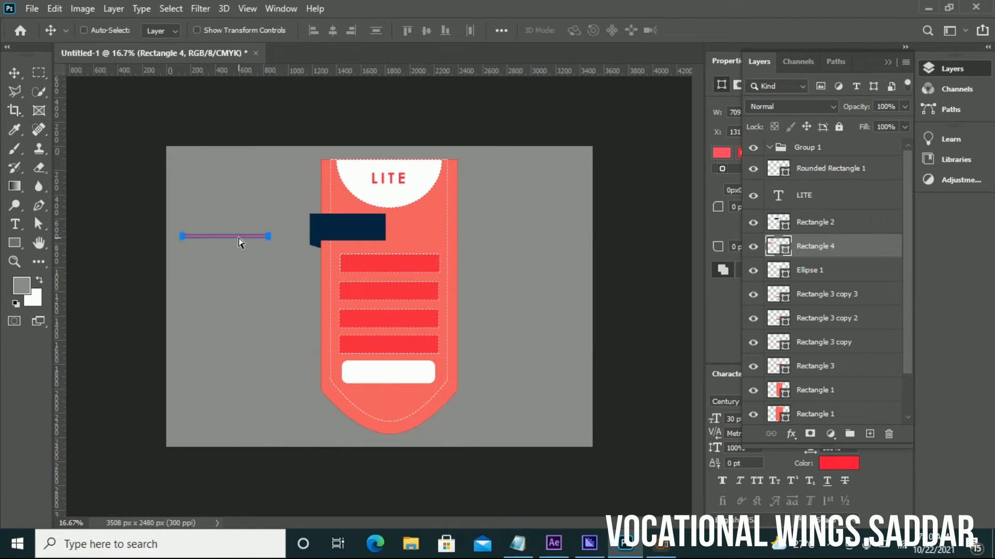
{"action": "key", "text": "ctrl+plus"}
{"action": "key", "text": "ctrl+plus"}
{"action": "key", "text": "ctrl+plus"}
{"action": "key", "text": "ctrl+plus"}
{"action": "key", "text": "ctrl+plus"}
{"action": "key", "text": "ctrl+plus"}
{"action": "key", "text": "ctrl+plus"}
{"action": "left_click_drag", "start_coordinate": [461, 517], "coordinate": [285, 520]}
{"action": "left_click_drag", "start_coordinate": [697, 269], "coordinate": [693, 222]}
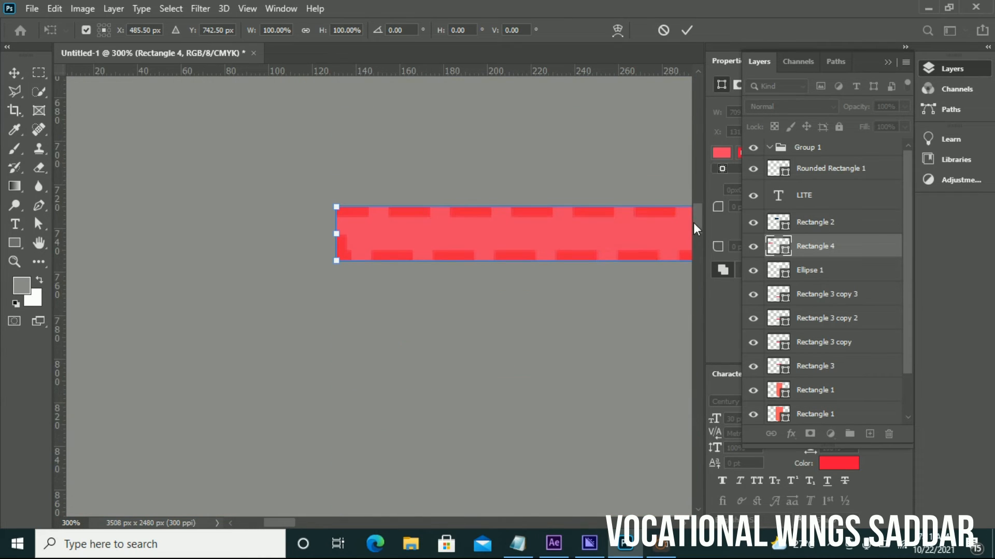
{"action": "left_click_drag", "start_coordinate": [436, 207], "coordinate": [434, 233]}
{"action": "left_click", "coordinate": [680, 29]}
{"action": "key", "text": "ctrl+minus"}
{"action": "key", "text": "ctrl+minus"}
{"action": "key", "text": "ctrl+minus"}
{"action": "key", "text": "ctrl+minus"}
{"action": "key", "text": "ctrl+minus"}
{"action": "key", "text": "ctrl+minus"}
{"action": "key", "text": "ctrl+minus"}
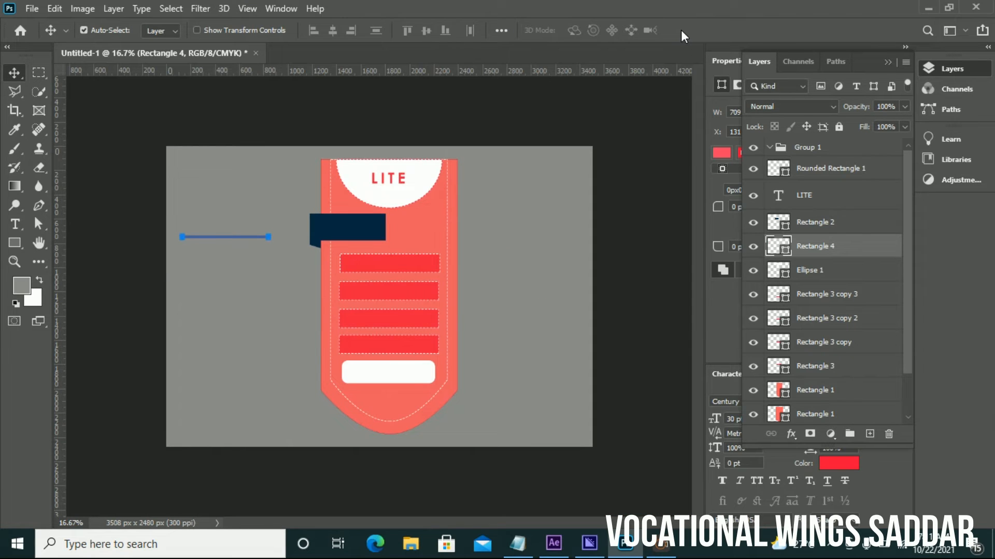
Step: Reduce the thin rectangle's stroke width and remove its stroke colour
{"action": "left_click", "coordinate": [199, 237]}
{"action": "left_click", "coordinate": [14, 243]}
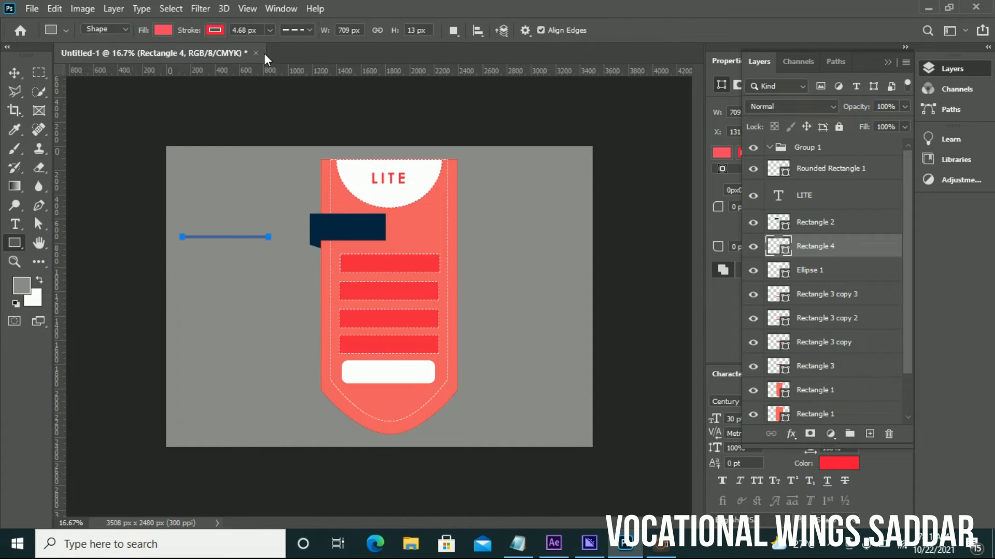
{"action": "left_click", "coordinate": [269, 30]}
{"action": "left_click_drag", "start_coordinate": [268, 46], "coordinate": [184, 67]}
{"action": "left_click", "coordinate": [214, 30]}
{"action": "left_click", "coordinate": [129, 56]}
{"action": "key", "text": "v"}
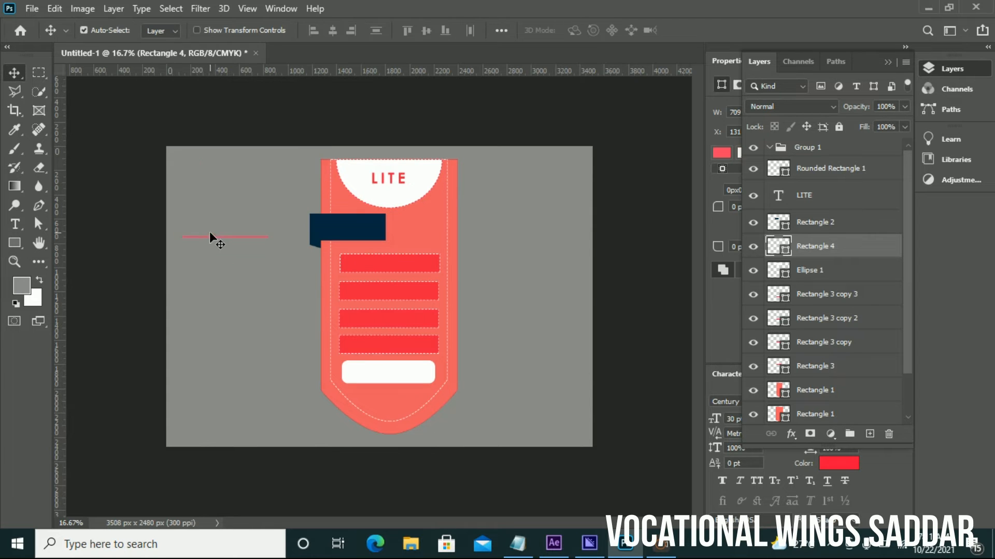
Step: Place the thin rectangle above LITE, narrow it to about 517 px and duplicate it below the text
{"action": "left_click_drag", "start_coordinate": [216, 235], "coordinate": [397, 170]}
{"action": "key", "text": "ctrl+t"}
{"action": "left_click", "coordinate": [686, 31]}
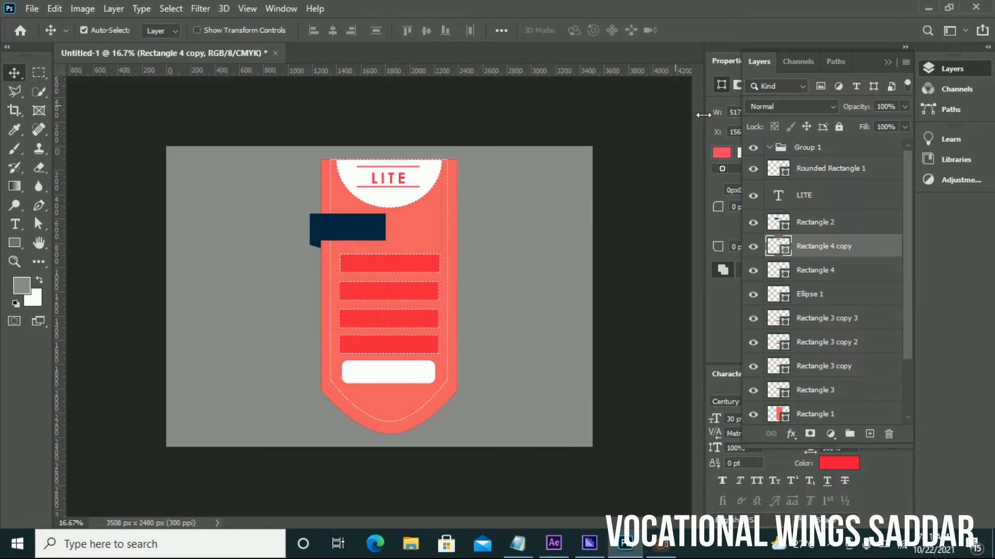
Step: Select the LITE text with both thin lines and nudge them together slightly downwards in the white half-circle
{"action": "left_click", "coordinate": [835, 201], "text": "ctrl"}
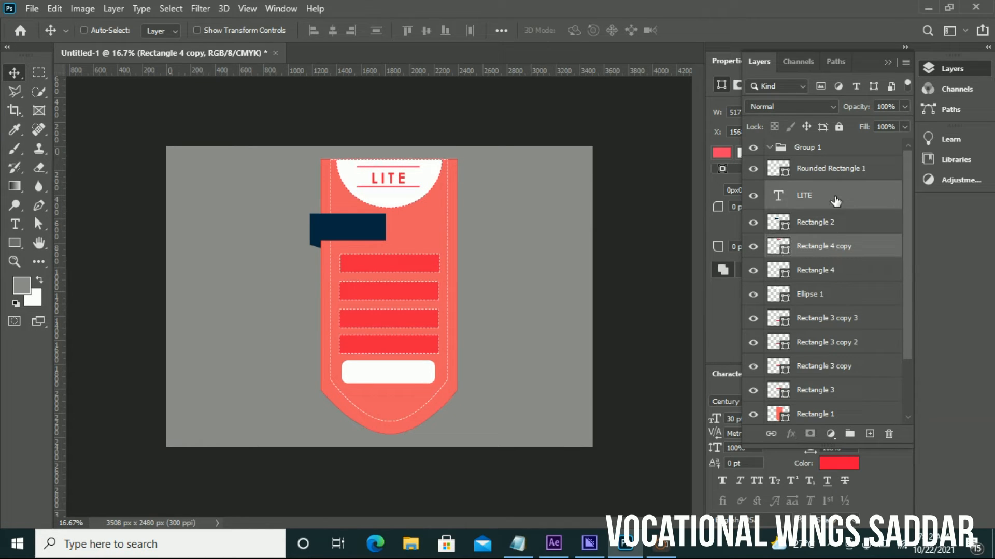
{"action": "left_click", "coordinate": [849, 282], "text": "ctrl"}
{"action": "key", "text": "shift+Down"}
{"action": "key", "text": "shift+Down"}
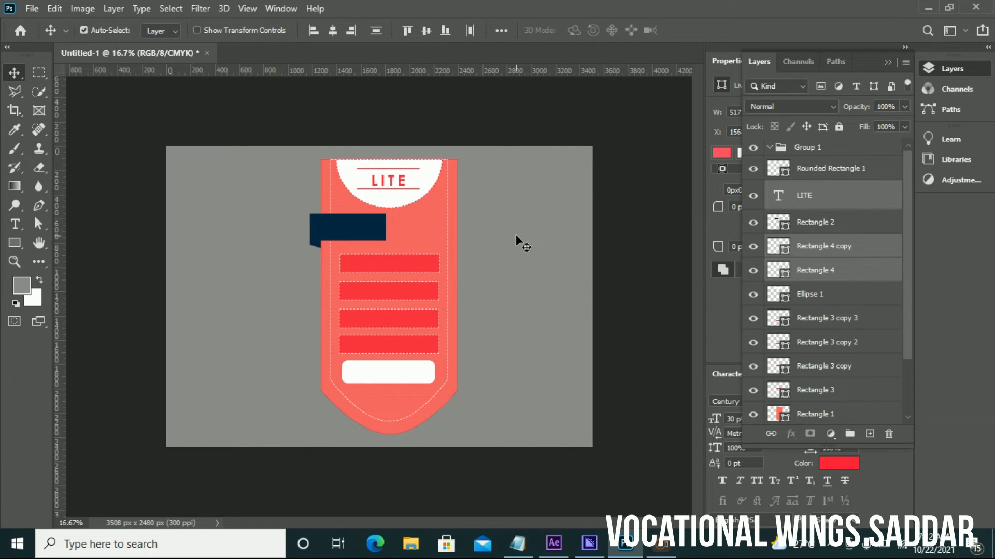
{"action": "left_click", "coordinate": [572, 250]}
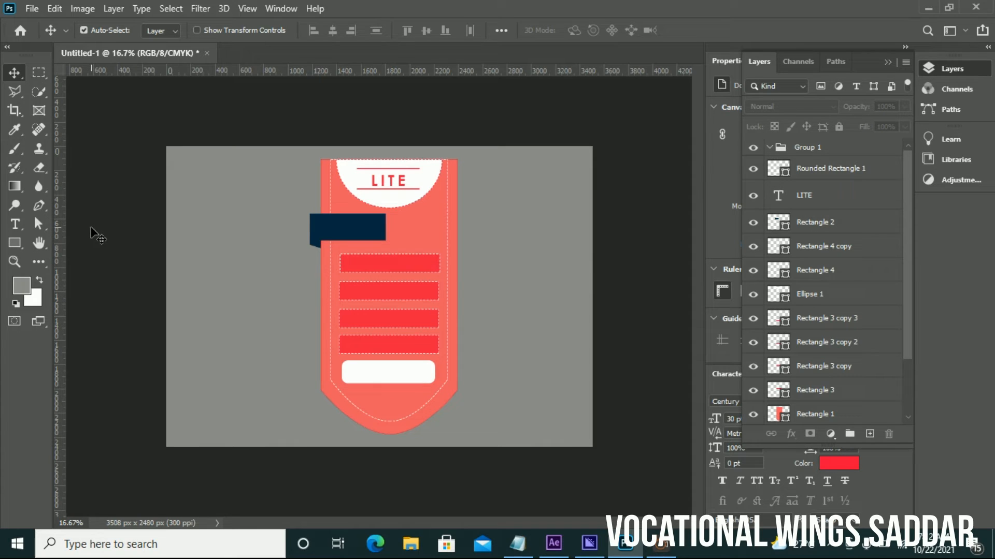
Step: Add the text START and place it on the white rounded rectangle
{"action": "left_click", "coordinate": [14, 224]}
{"action": "left_click", "coordinate": [216, 331]}
{"action": "type", "text": "START"}
{"action": "left_click", "coordinate": [15, 73]}
{"action": "left_click_drag", "start_coordinate": [258, 330], "coordinate": [407, 377]}
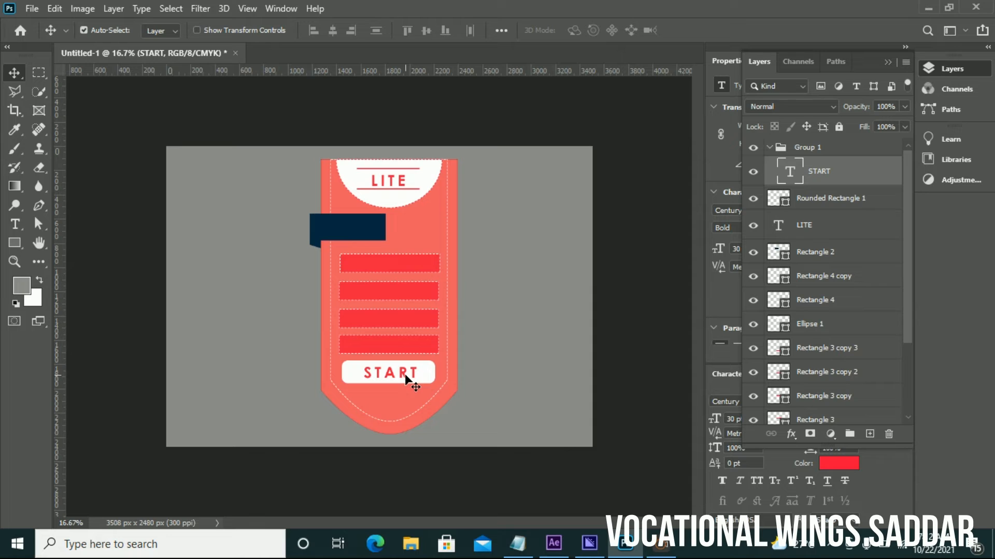
Step: Add the text $25% on the grey background beside the tag and set its tracking to 0
{"action": "left_click", "coordinate": [15, 224]}
{"action": "left_click", "coordinate": [187, 311]}
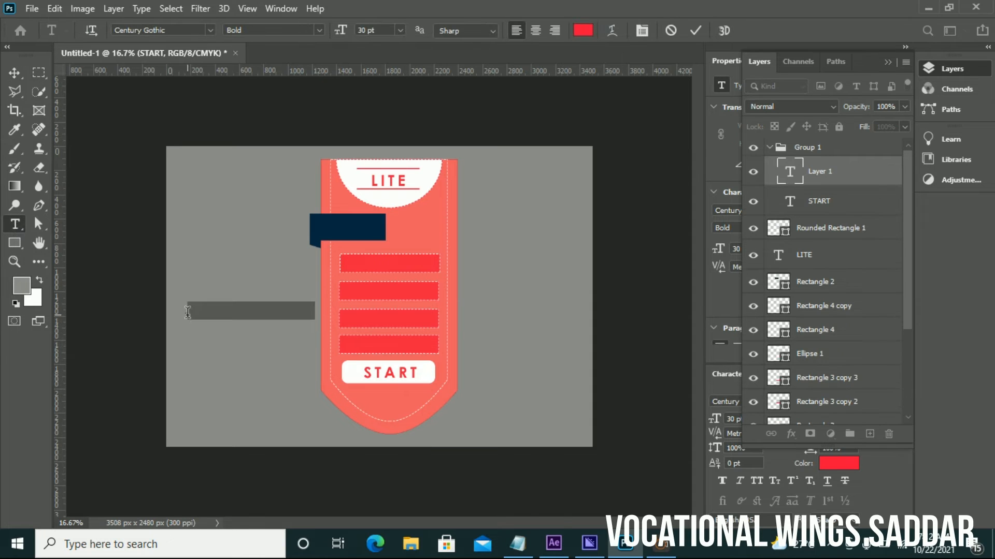
{"action": "type", "text": "$25%"}
{"action": "key", "text": "ctrl+a"}
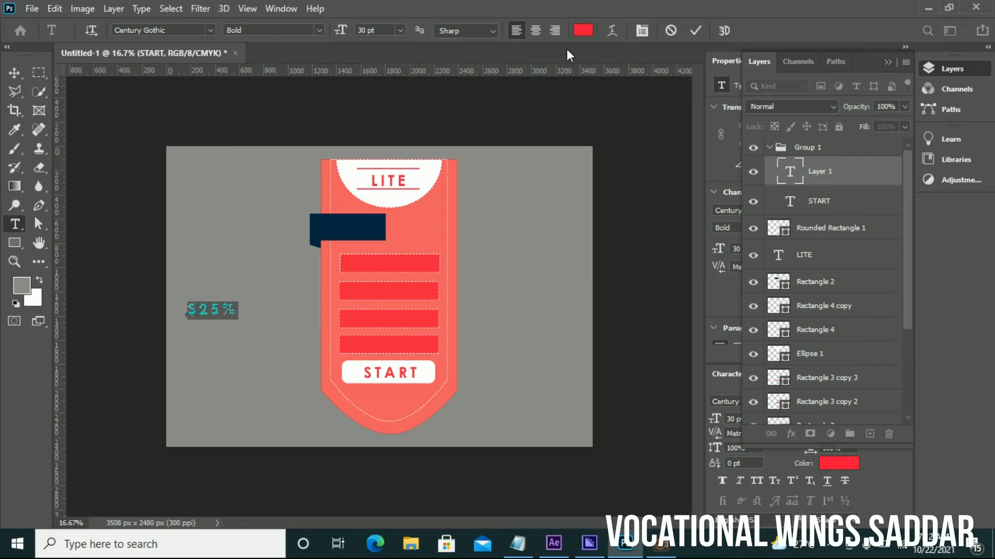
{"action": "left_click", "coordinate": [888, 61]}
{"action": "left_click", "coordinate": [852, 433]}
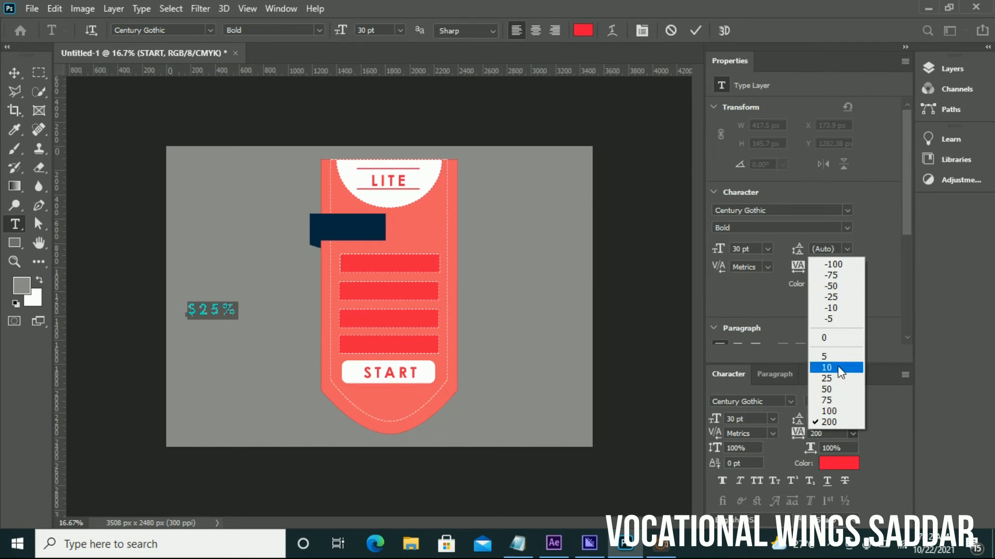
{"action": "left_click", "coordinate": [835, 337]}
Step: Set the $25% text colour to white, ffffff
{"action": "left_click", "coordinate": [583, 31]}
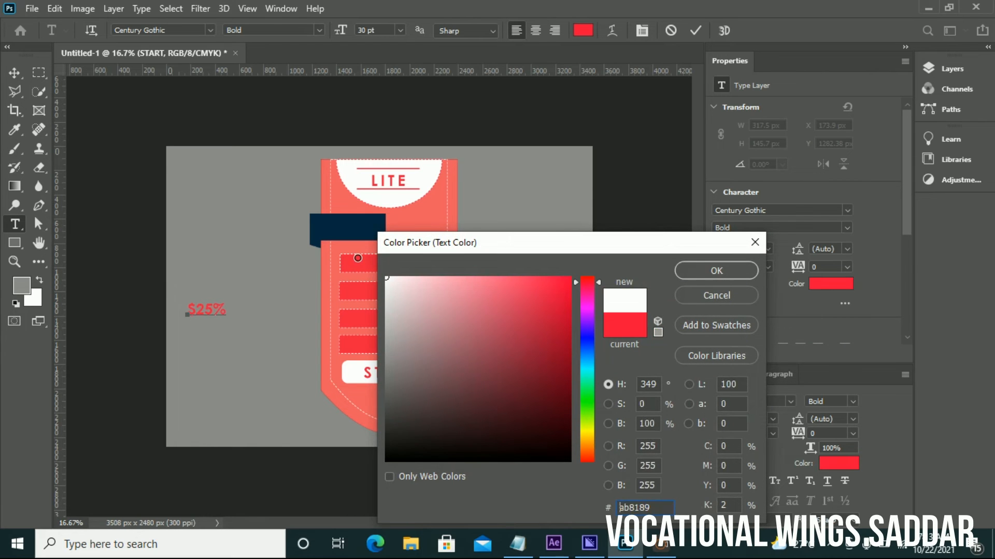
{"action": "left_click", "coordinate": [715, 269]}
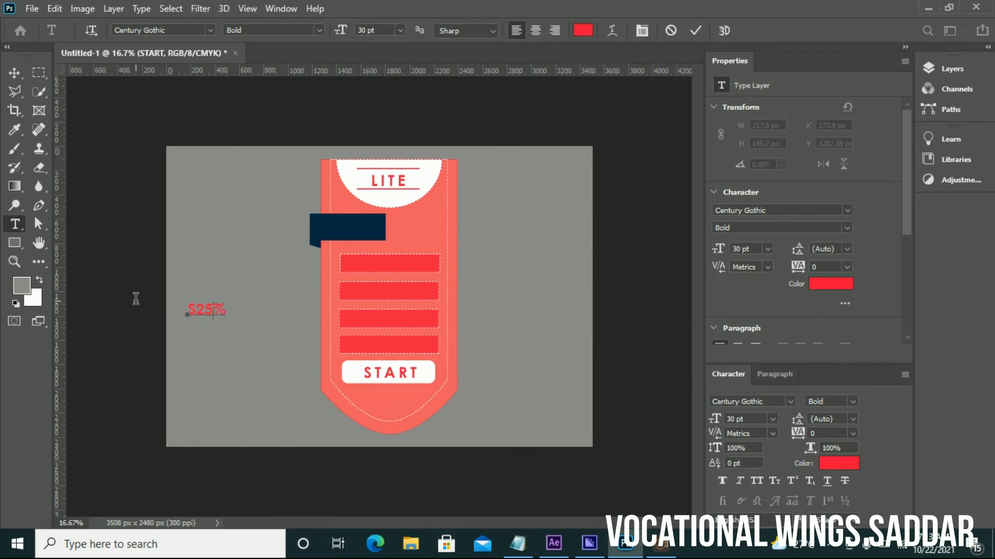
{"action": "left_click", "coordinate": [583, 30]}
{"action": "left_click", "coordinate": [390, 279]}
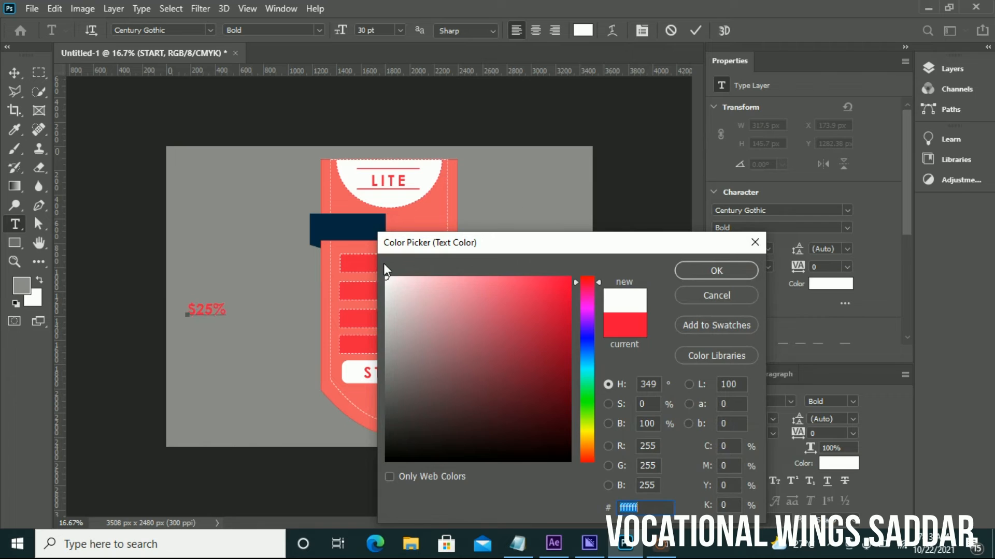
{"action": "left_click", "coordinate": [716, 269]}
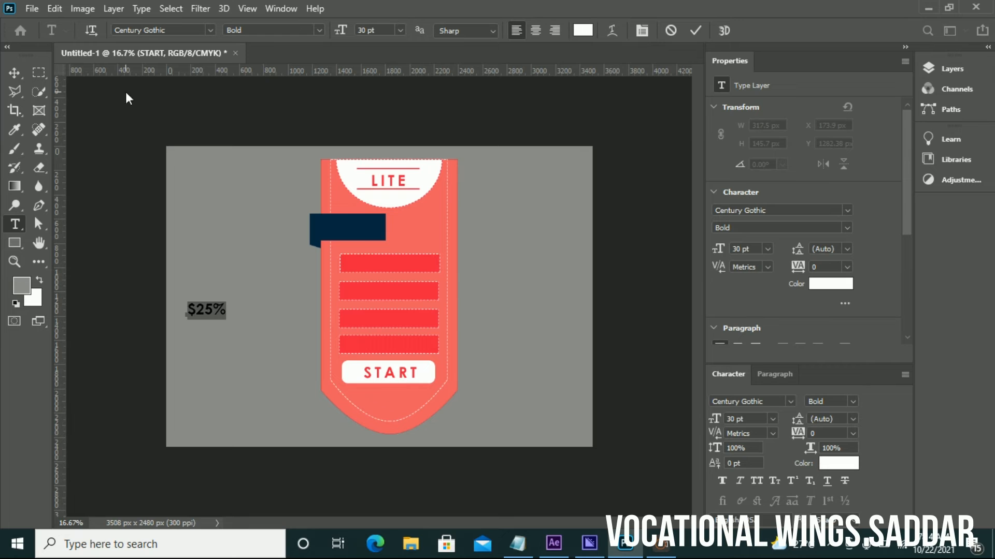
Step: Move the $25% text onto the navy band and scale it up to about 36.78 pt
{"action": "left_click", "coordinate": [14, 72]}
{"action": "left_click_drag", "start_coordinate": [220, 311], "coordinate": [373, 238]}
{"action": "key", "text": "ctrl+t"}
{"action": "left_click", "coordinate": [721, 30]}
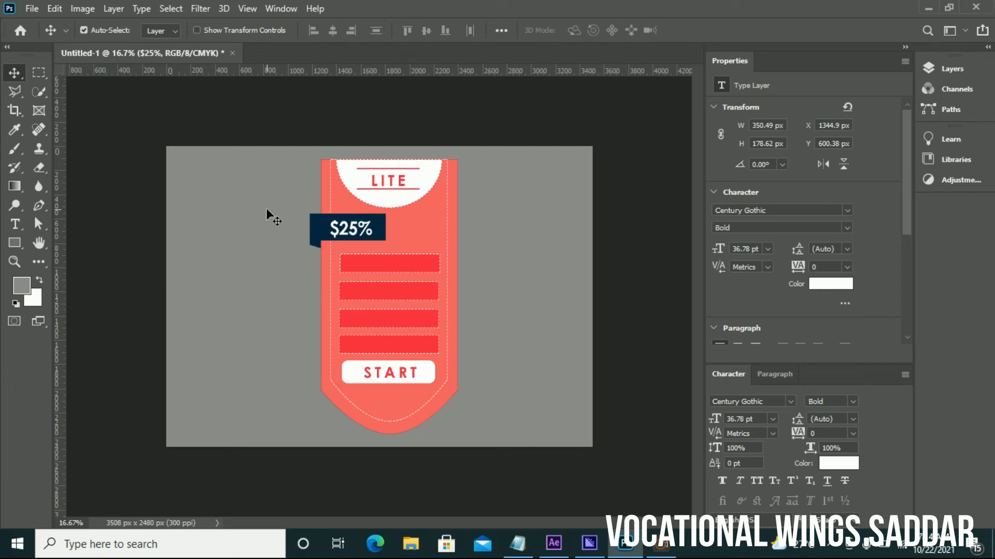
Step: Nudge the $25% text 12 px upwards on the navy band
{"action": "key", "text": "Up"}
{"action": "key", "text": "Up"}
{"action": "key", "text": "Up"}
{"action": "key", "text": "Up"}
{"action": "key", "text": "Up"}
{"action": "key", "text": "Up"}
{"action": "key", "text": "Up"}
{"action": "key", "text": "Up"}
{"action": "key", "text": "Up"}
{"action": "key", "text": "Up"}
{"action": "key", "text": "Up"}
{"action": "key", "text": "Up"}
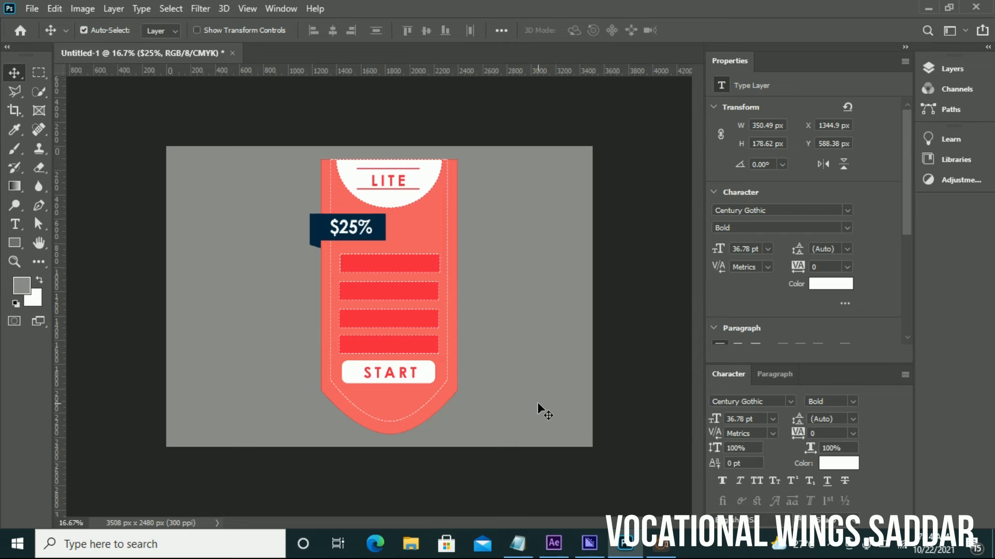
Step: Add the white text 1 GB on the grey background beside the red bars
{"action": "left_click", "coordinate": [15, 223]}
{"action": "left_click", "coordinate": [237, 324]}
{"action": "type", "text": "1"}
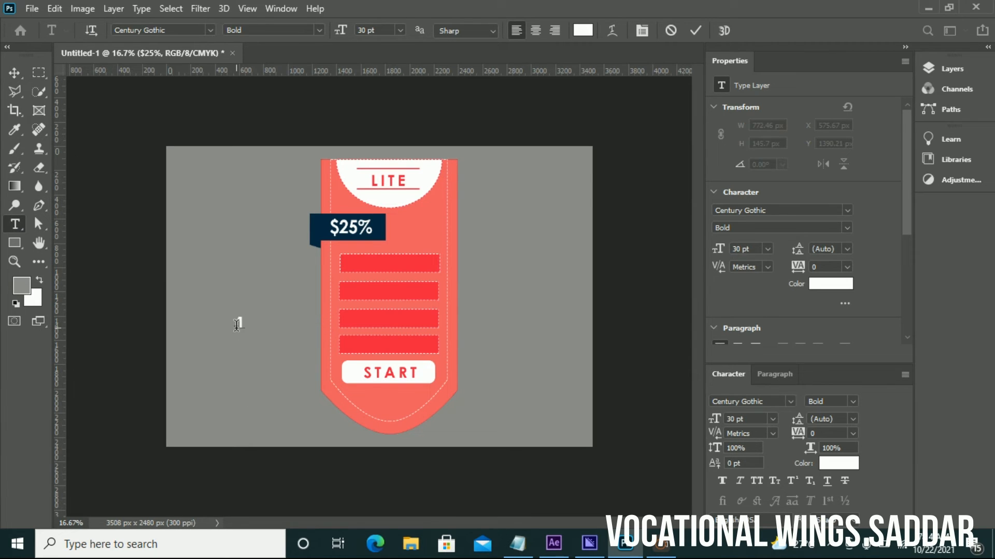
{"action": "type", "text": " GB"}
{"action": "left_click", "coordinate": [695, 30]}
{"action": "left_click", "coordinate": [16, 75]}
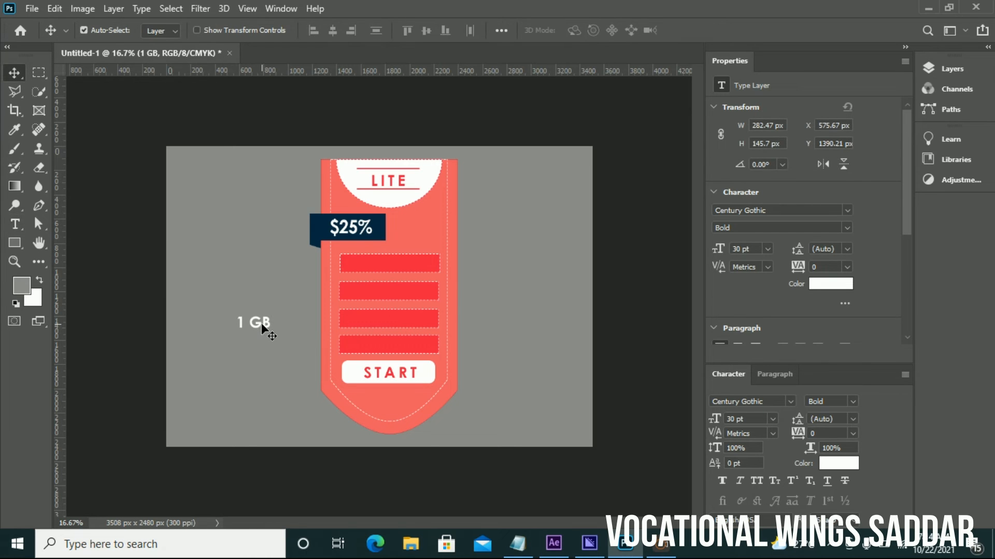
Step: Move the 1 GB text onto the topmost red bar of the tag
{"action": "left_click_drag", "start_coordinate": [262, 328], "coordinate": [399, 269]}
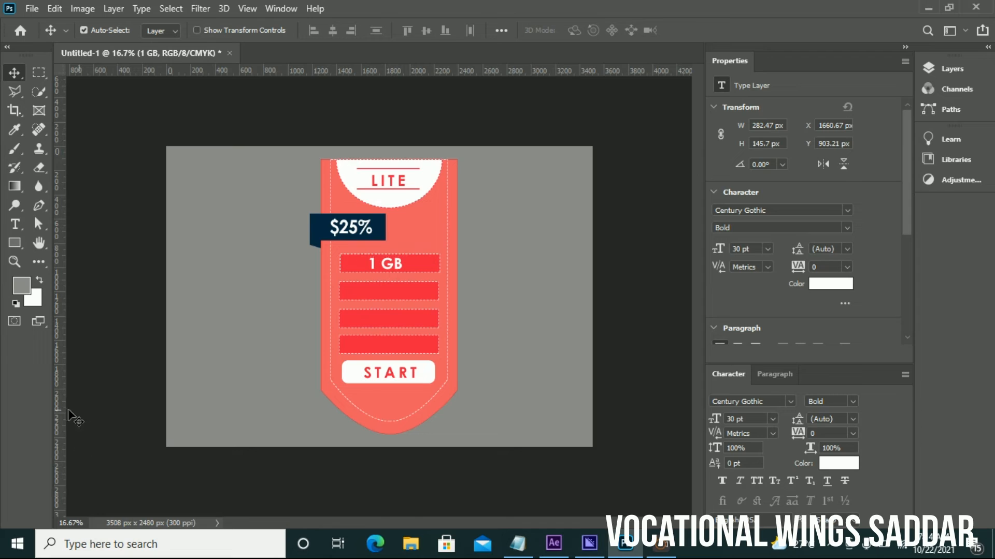
Step: Add the white text 15 GB of Storage on the grey background beside the tag
{"action": "left_click", "coordinate": [15, 223]}
{"action": "left_click", "coordinate": [187, 334]}
{"action": "type", "text": "15 GB OF STORAGE"}
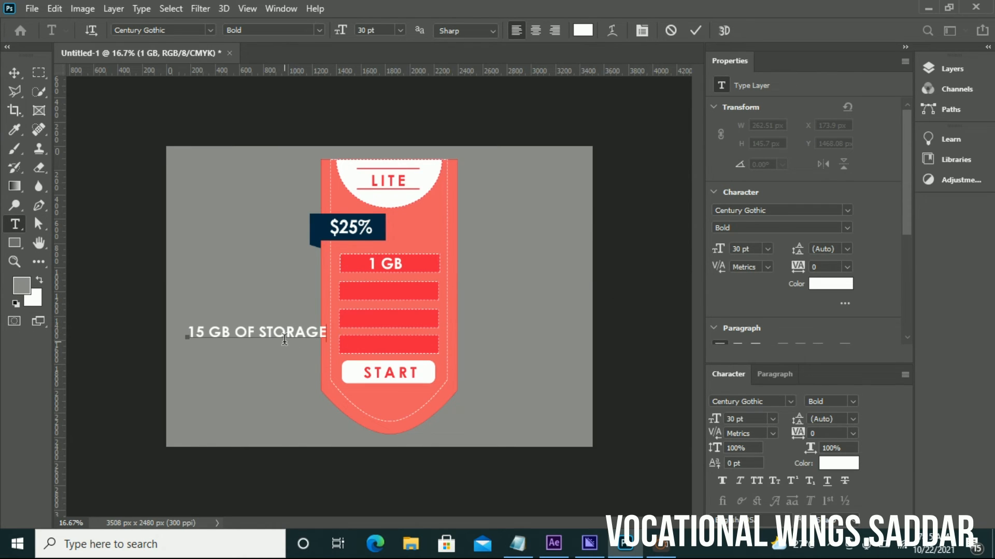
{"action": "key", "text": "Delete"}
{"action": "key", "text": "Delete"}
{"action": "key", "text": "Delete"}
{"action": "key", "text": "Delete"}
{"action": "key", "text": "Delete"}
{"action": "key", "text": "Delete"}
{"action": "type", "text": "torage"}
{"action": "left_click", "coordinate": [254, 325]}
{"action": "key", "text": "BackSpace"}
{"action": "key", "text": "BackSpace"}
{"action": "type", "text": "of"}
{"action": "left_click", "coordinate": [695, 30]}
{"action": "left_click", "coordinate": [14, 72]}
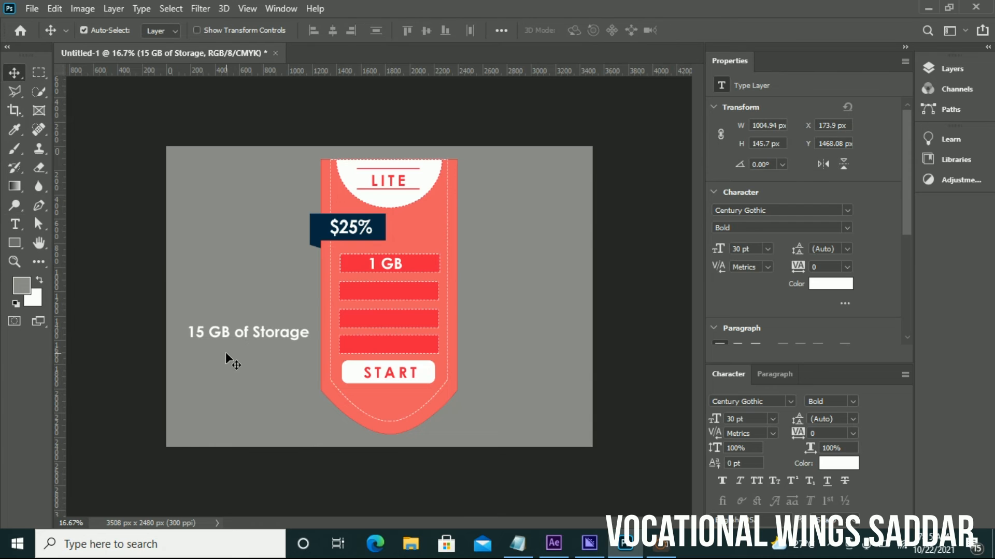
Step: Set the 15 GB of Storage text to 18 pt and centre it on the second red bar
{"action": "left_click_drag", "start_coordinate": [240, 334], "coordinate": [441, 290]}
{"action": "left_click", "coordinate": [15, 224]}
{"action": "left_click", "coordinate": [768, 249]}
{"action": "left_click", "coordinate": [760, 376]}
{"action": "left_click", "coordinate": [768, 250]}
{"action": "left_click", "coordinate": [746, 359]}
{"action": "left_click", "coordinate": [696, 30]}
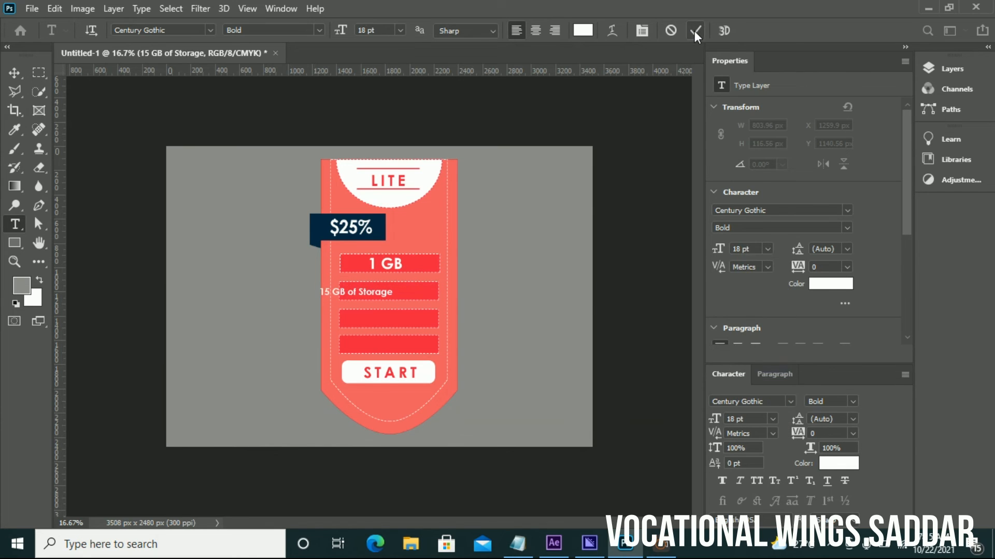
{"action": "left_click", "coordinate": [22, 74]}
{"action": "left_click_drag", "start_coordinate": [380, 293], "coordinate": [413, 292]}
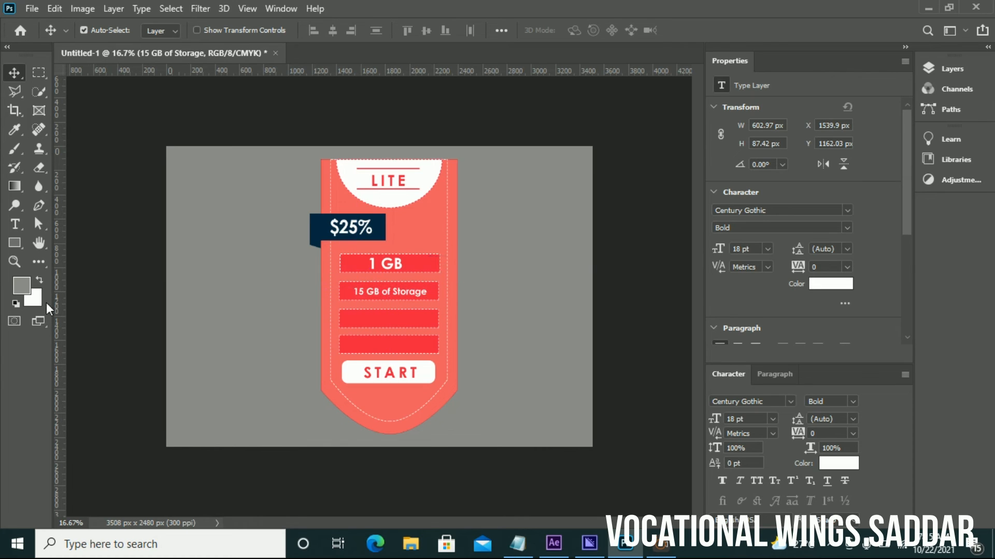
Step: Add the white 18 pt text 2-Email Accounts and place it on the third red bar
{"action": "left_click", "coordinate": [15, 223]}
{"action": "left_click", "coordinate": [208, 359]}
{"action": "key", "text": "BackSpace"}
{"action": "type", "text": "2-Email Accounts"}
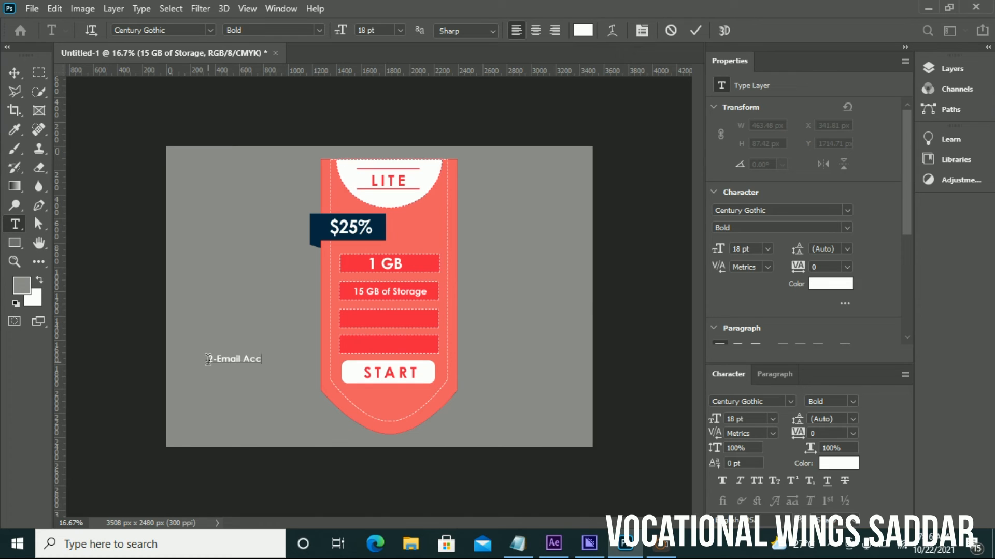
{"action": "left_click", "coordinate": [696, 32]}
{"action": "key", "text": "v"}
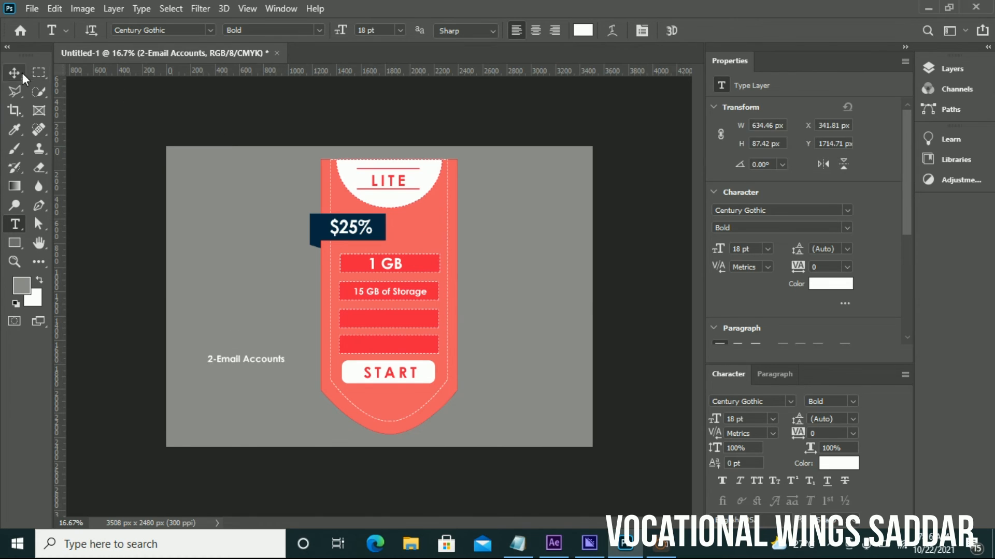
{"action": "left_click_drag", "start_coordinate": [261, 366], "coordinate": [402, 323]}
Step: Add the white 18 pt text Multi Language and place it on the fourth red bar
{"action": "key", "text": "t"}
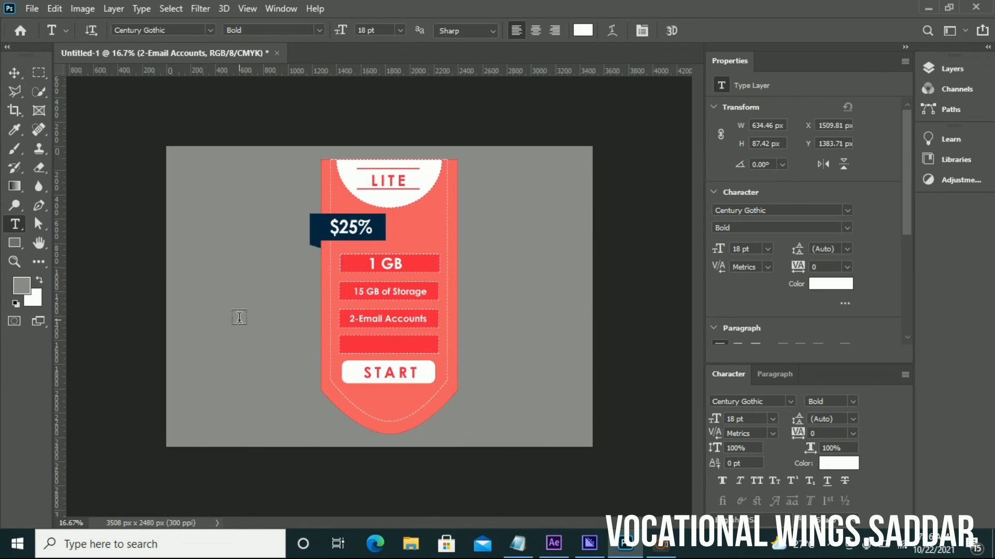
{"action": "left_click", "coordinate": [236, 316]}
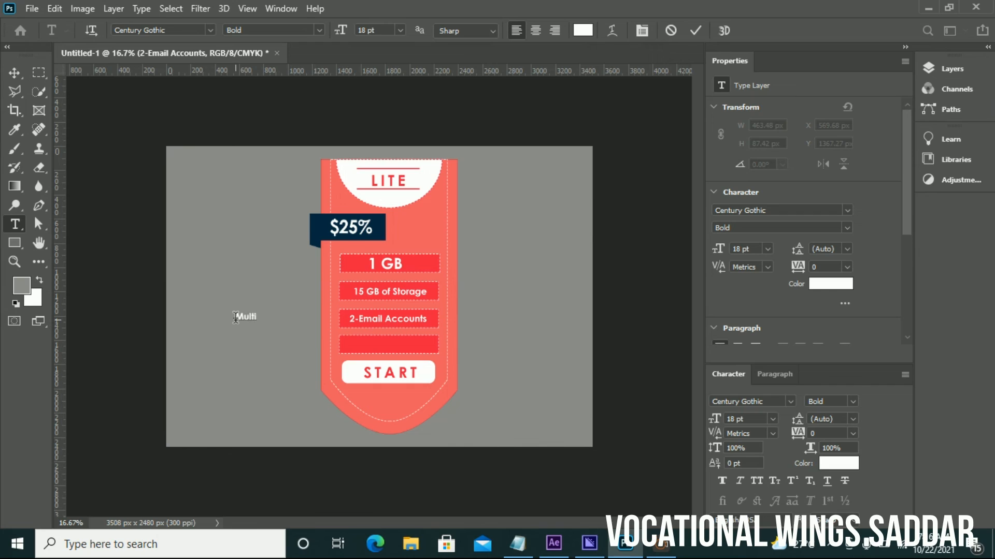
{"action": "type", "text": "Multi Language"}
{"action": "left_click", "coordinate": [695, 30]}
{"action": "left_click", "coordinate": [14, 72]}
{"action": "left_click_drag", "start_coordinate": [269, 323], "coordinate": [384, 349]}
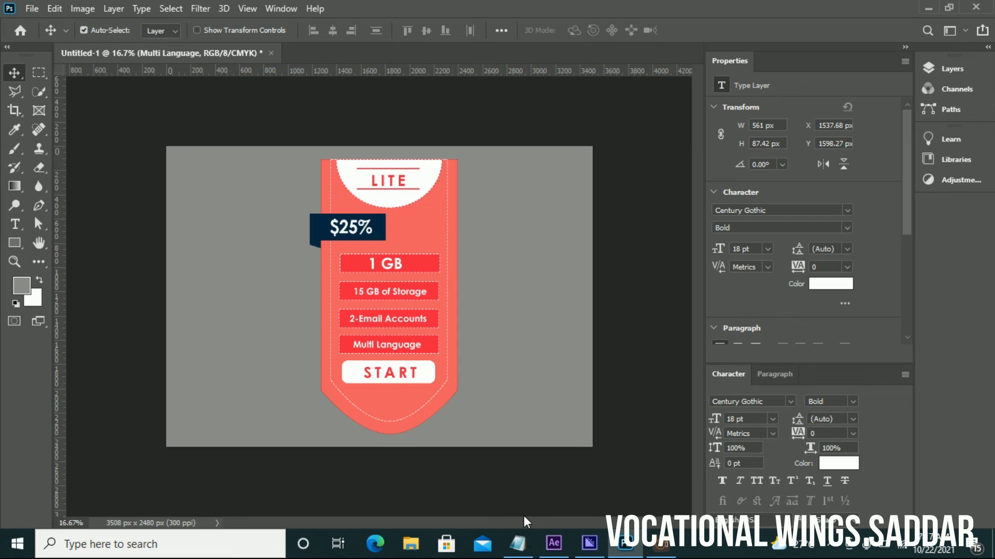
{"action": "left_click", "coordinate": [660, 544]}
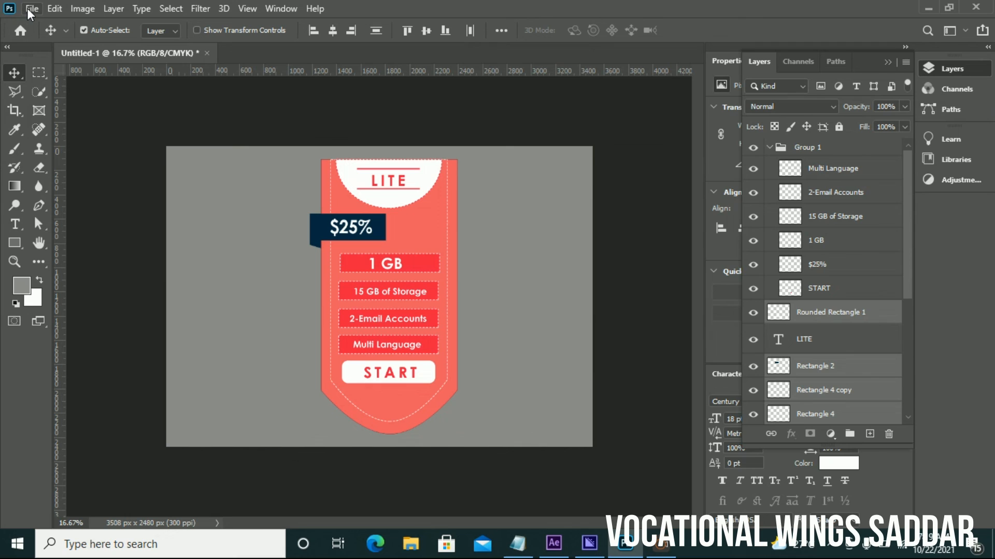
{"action": "left_click_drag", "start_coordinate": [909, 288], "coordinate": [914, 426]}
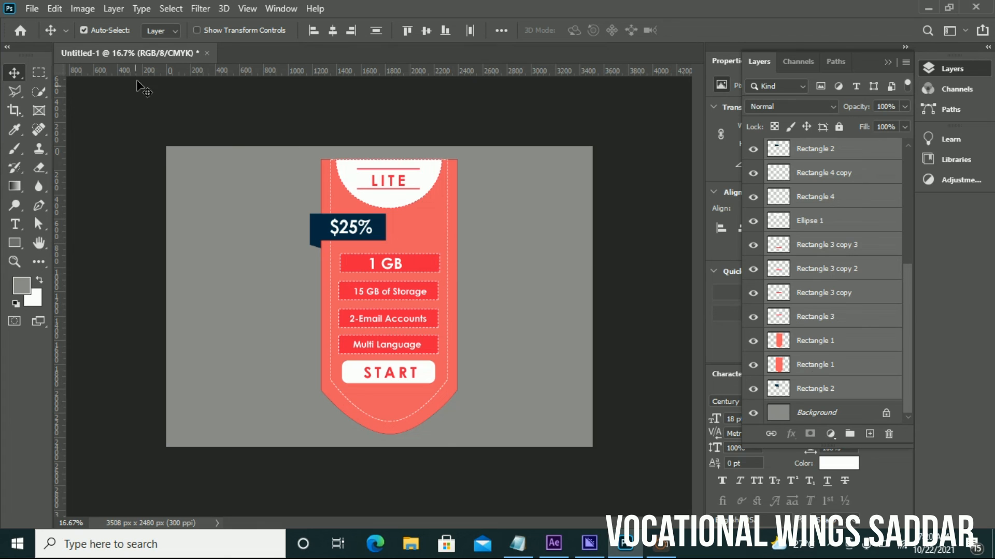
{"action": "left_click", "coordinate": [15, 224]}
{"action": "left_click", "coordinate": [202, 235]}
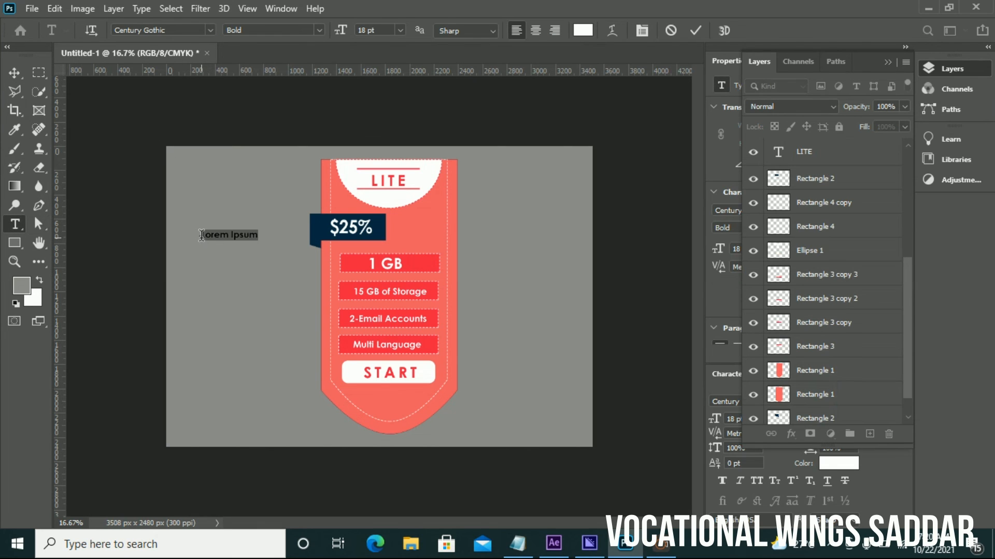
{"action": "left_click", "coordinate": [697, 30]}
{"action": "key", "text": "ctrl+plus"}
{"action": "key", "text": "ctrl+minus"}
{"action": "key", "text": "ctrl+z"}
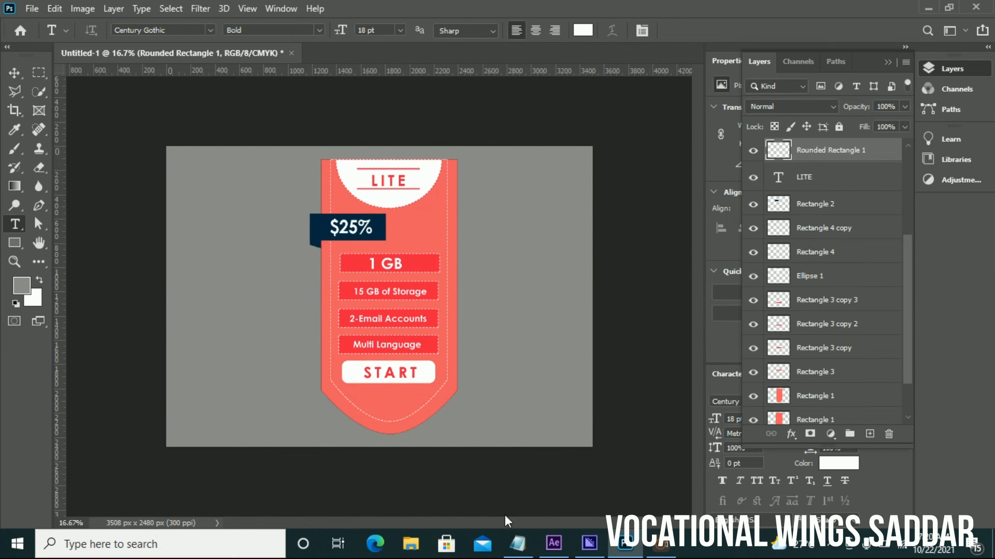